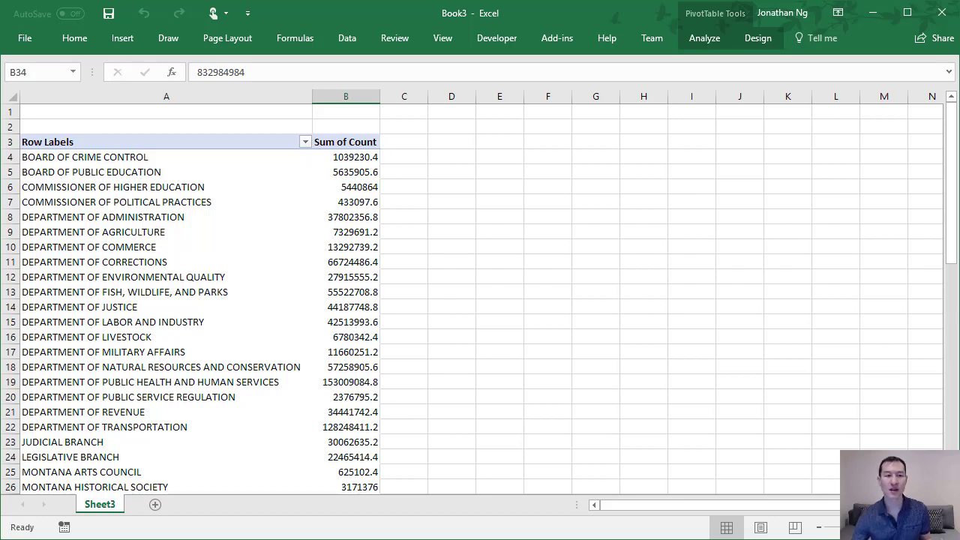
Step: Drill into the PivotTable's Grand Total to extract its underlying records onto a new sheet
click(216, 211)
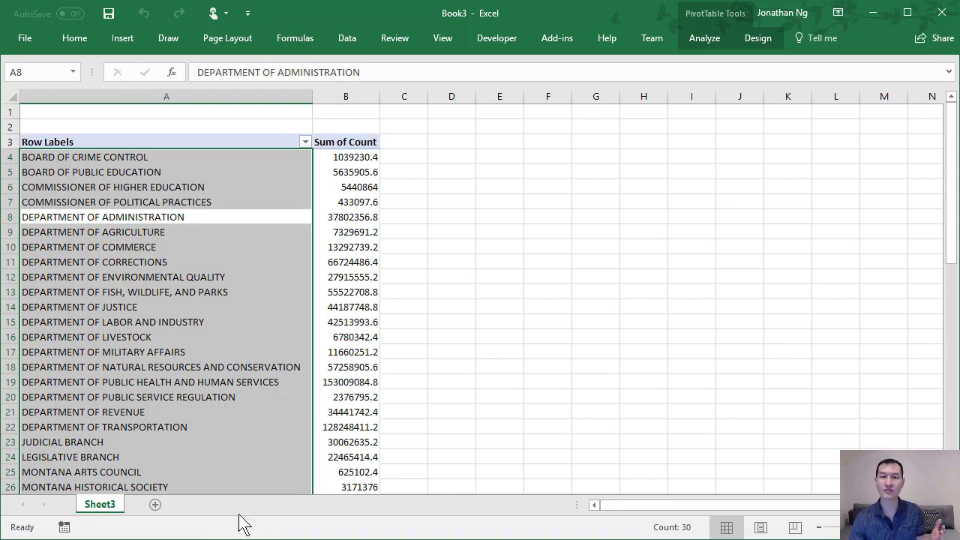
click(229, 366)
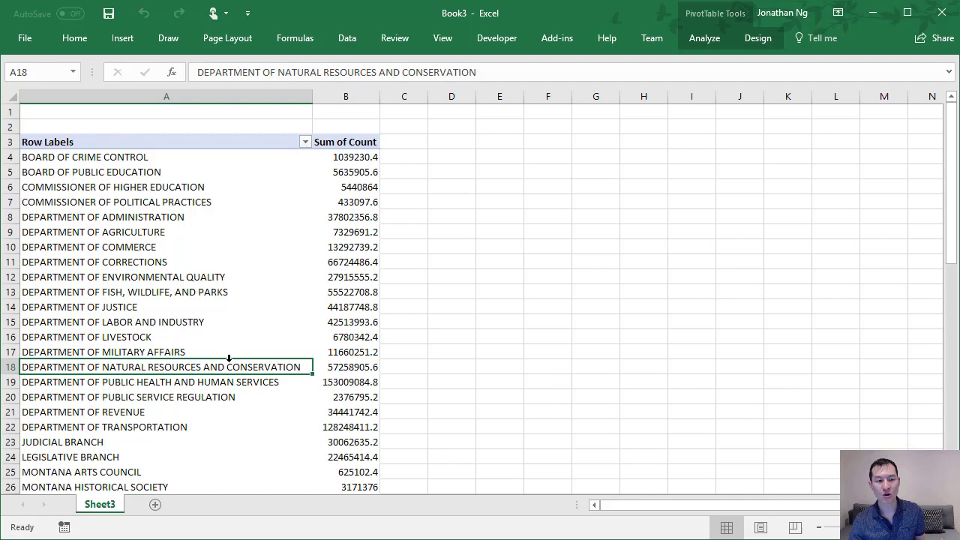
scroll(277, 322, down, 7)
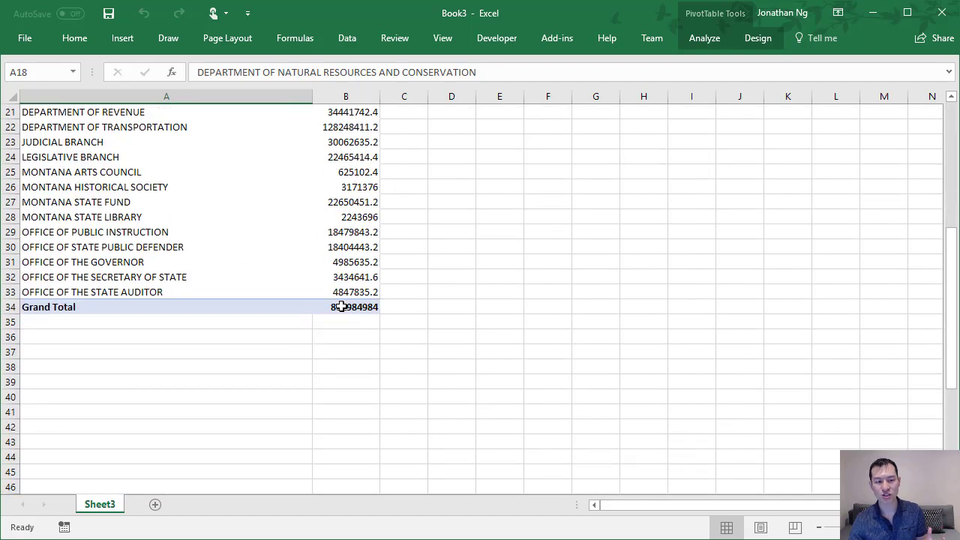
click(339, 306)
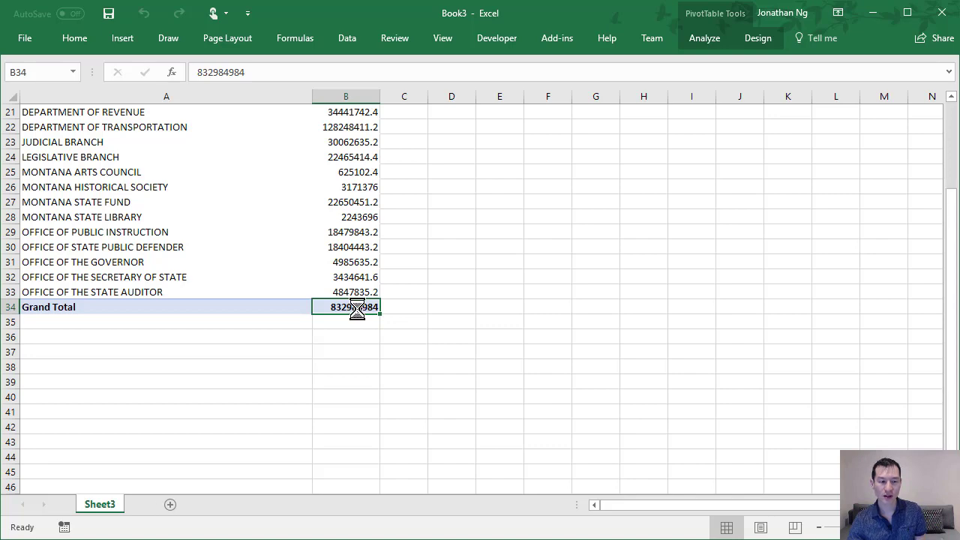
click(92, 237)
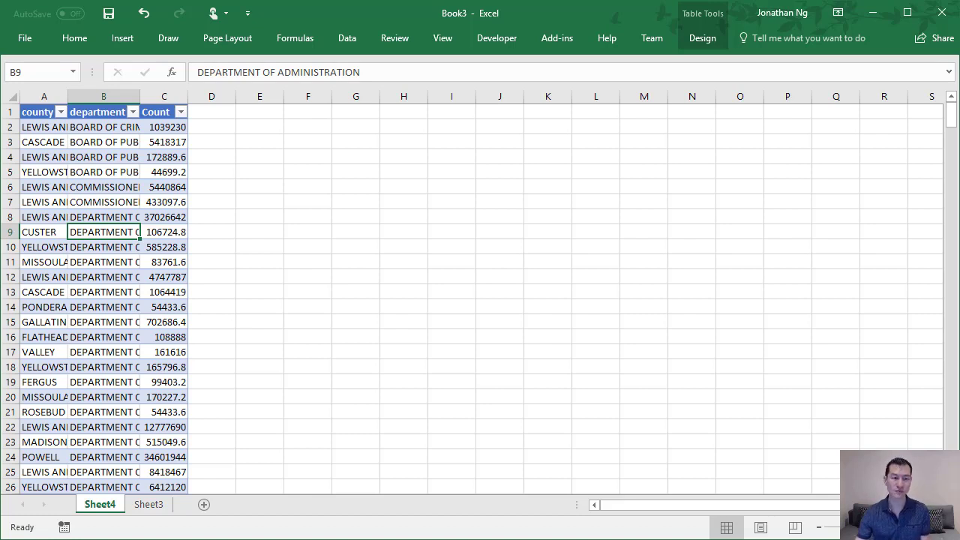
Step: Starting from an empty cell beside the table, connect to the workbook PowerQueryFill.xlsx as an external data source
click(357, 309)
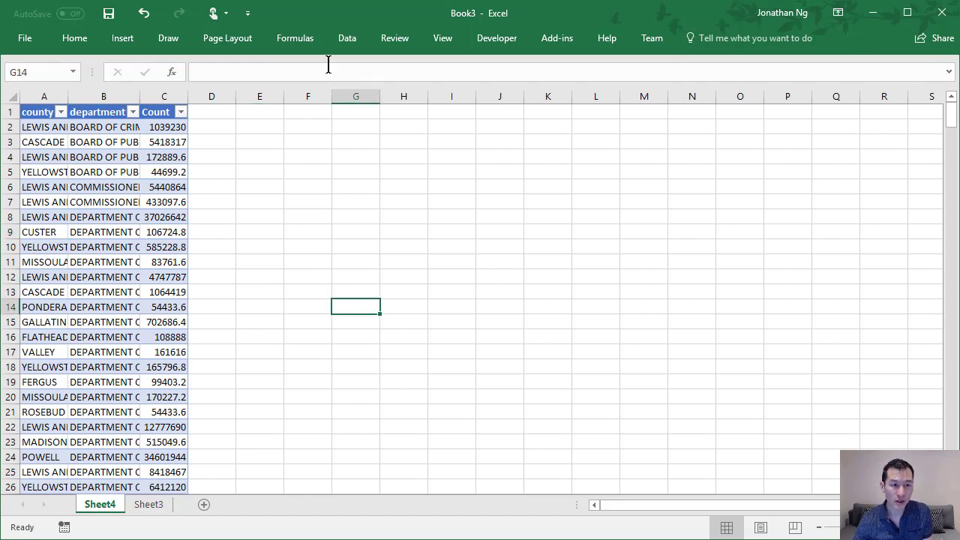
click(344, 42)
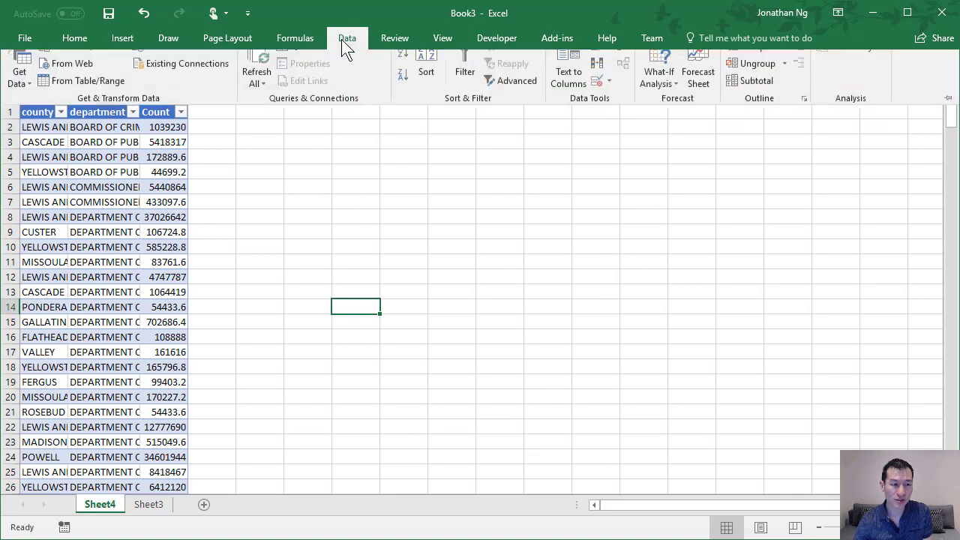
click(21, 90)
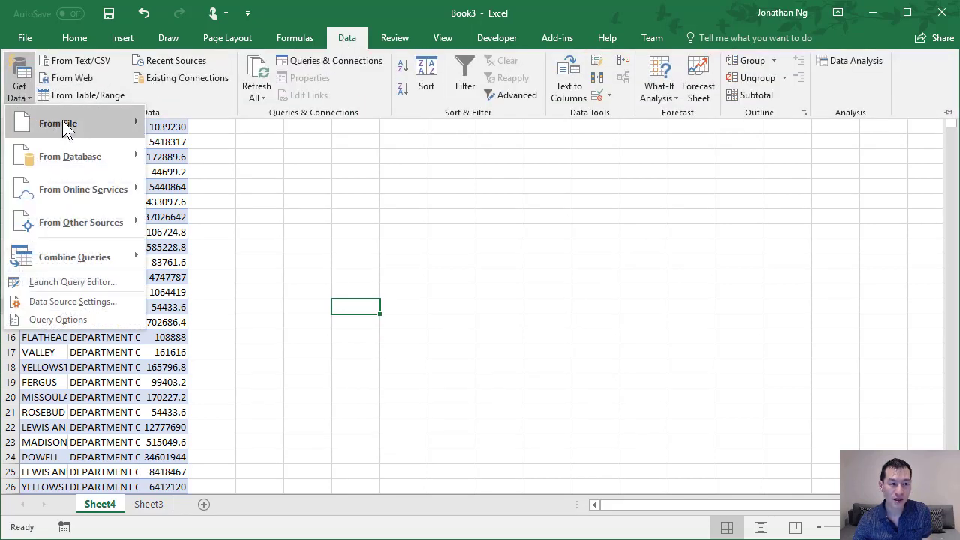
mouse_move(66, 123)
click(198, 124)
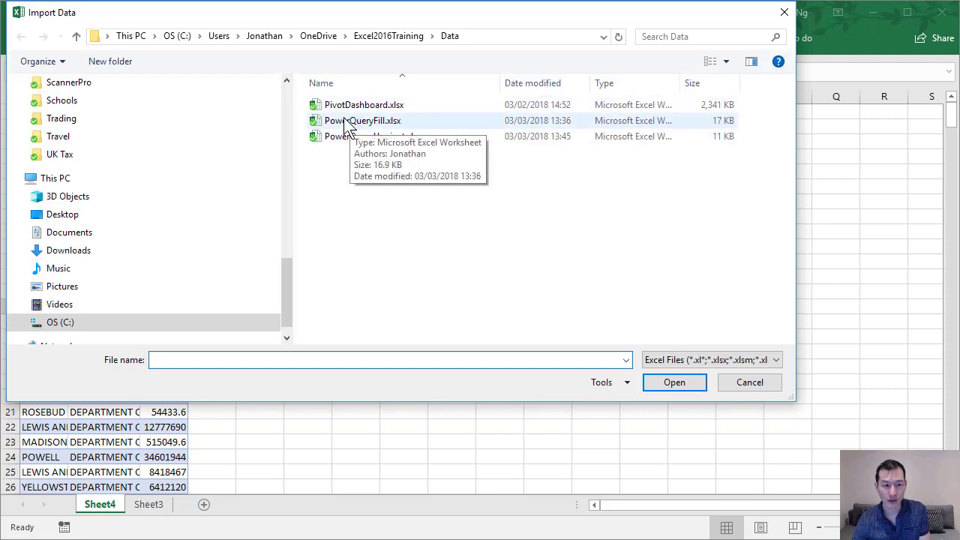
double_click(340, 121)
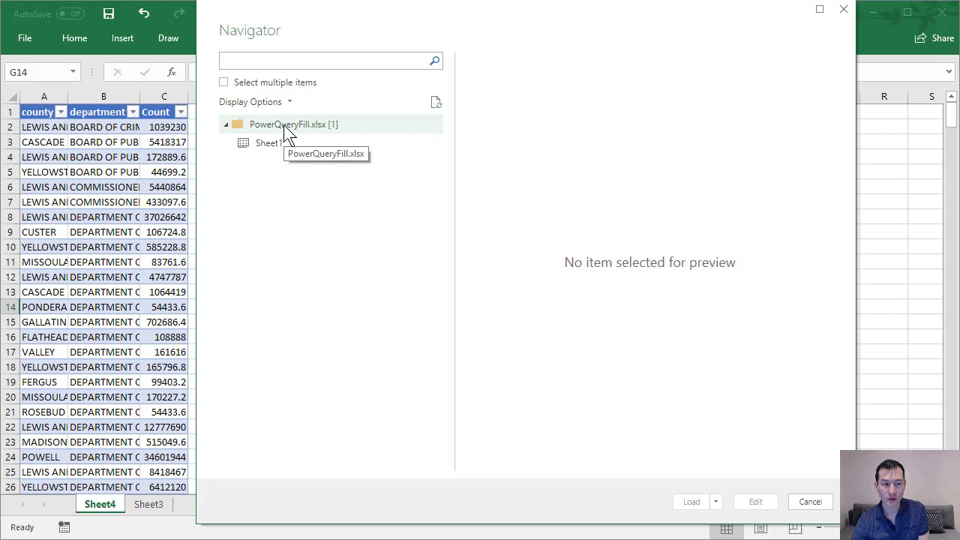
Step: Preview Sheet1 of PowerQueryFill.xlsx and open it for editing in the Query Editor
click(266, 143)
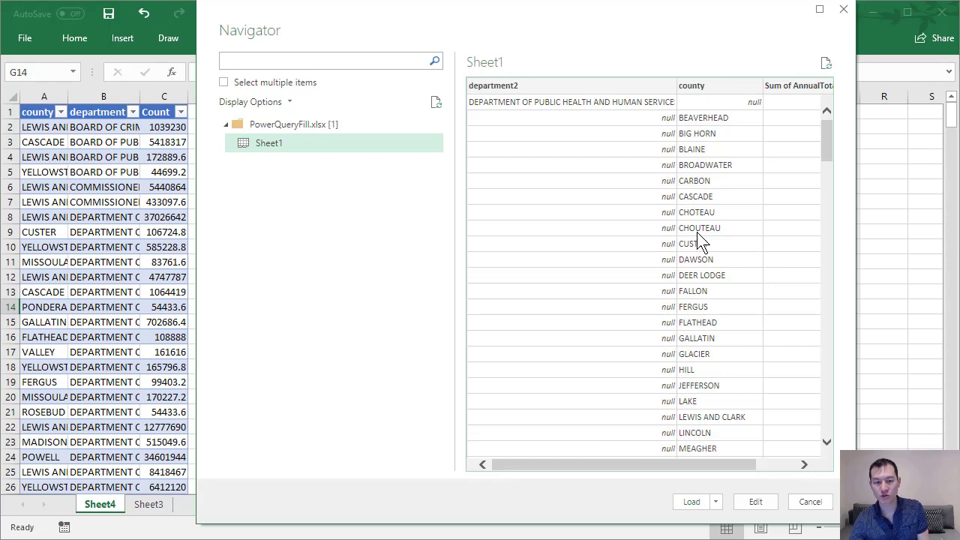
scroll(678, 348, down, 10)
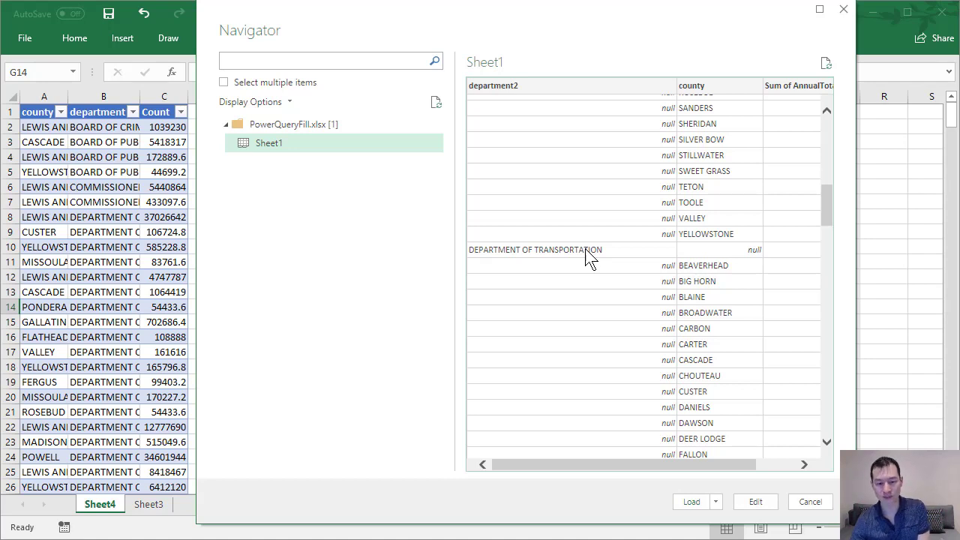
click(756, 502)
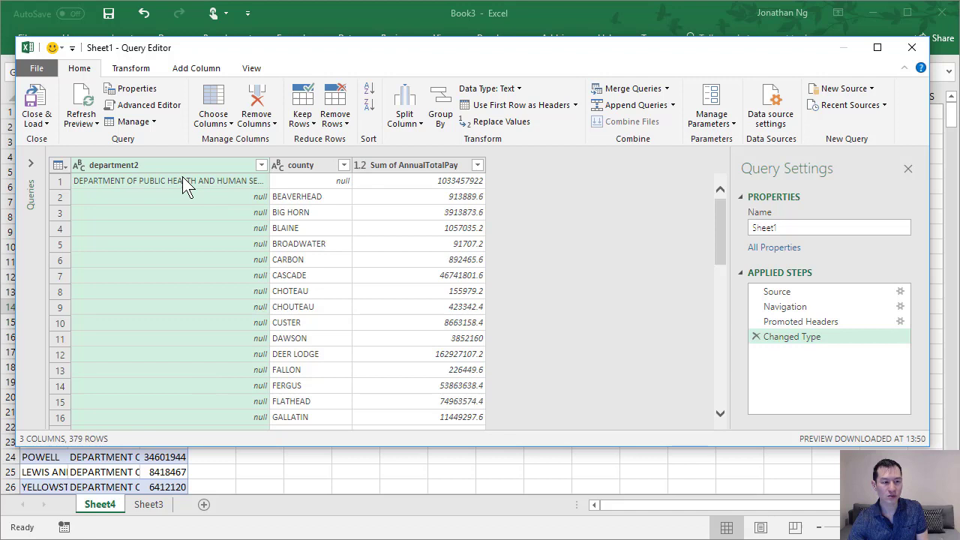
Step: Fill the department2 column down so its null cells take the department name above, and check the filled rows
click(134, 68)
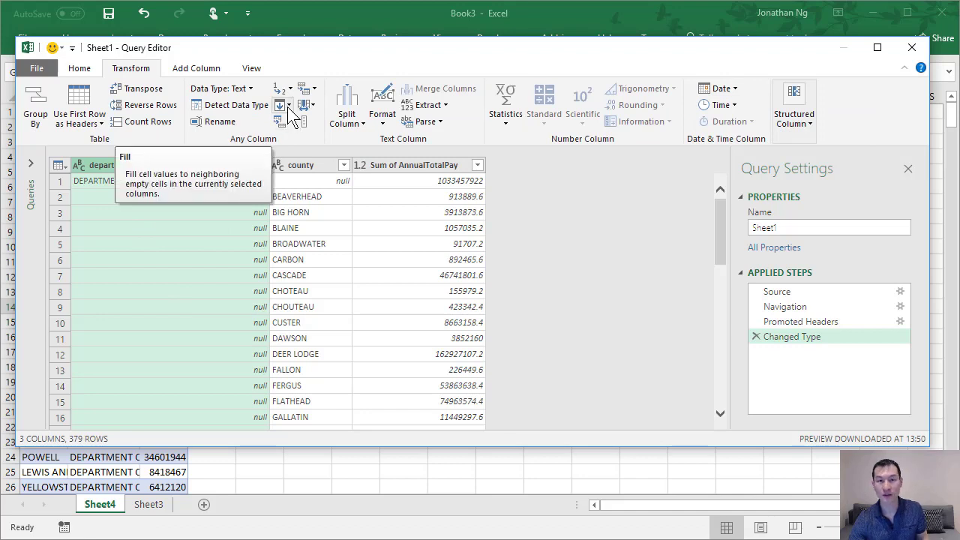
click(142, 255)
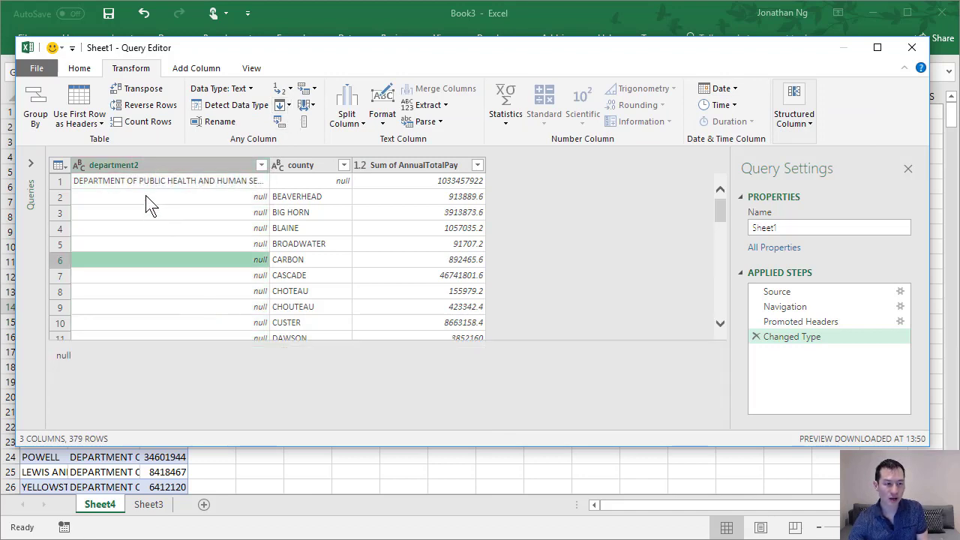
scroll(177, 249, down, 10)
scroll(180, 255, up, 3)
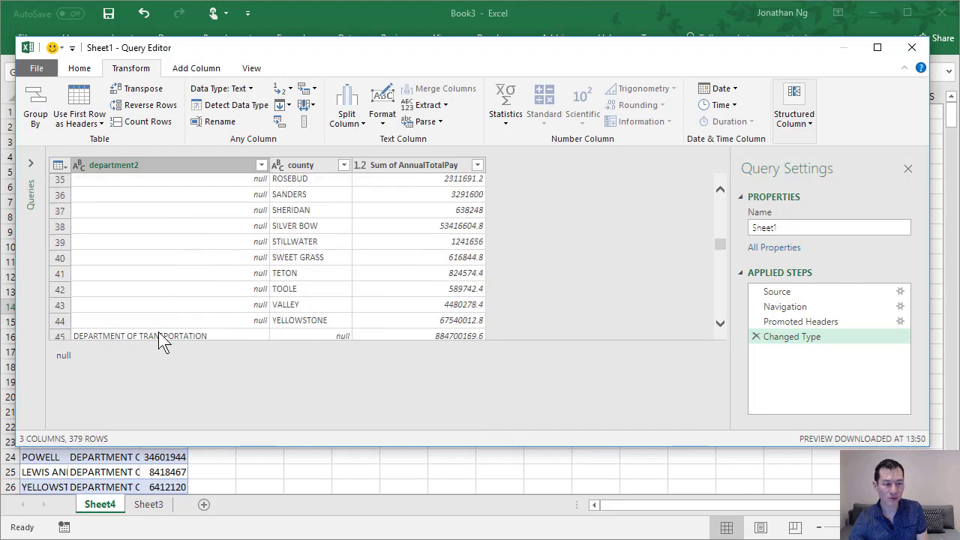
scroll(203, 289, up, 12)
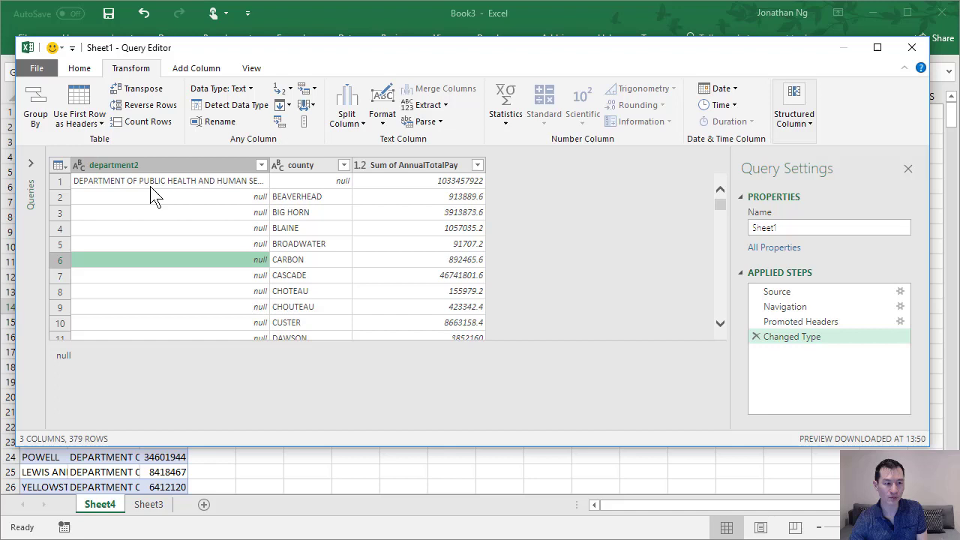
click(285, 105)
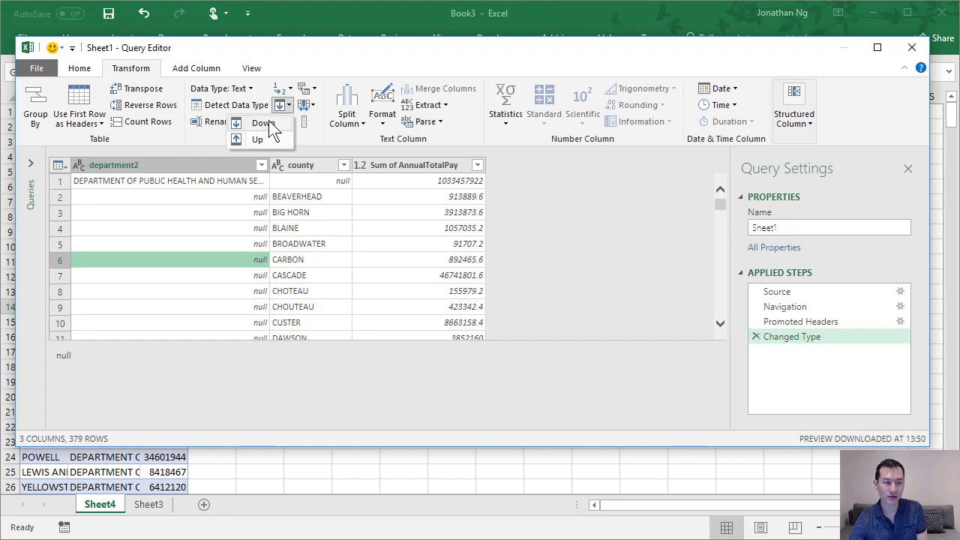
click(262, 123)
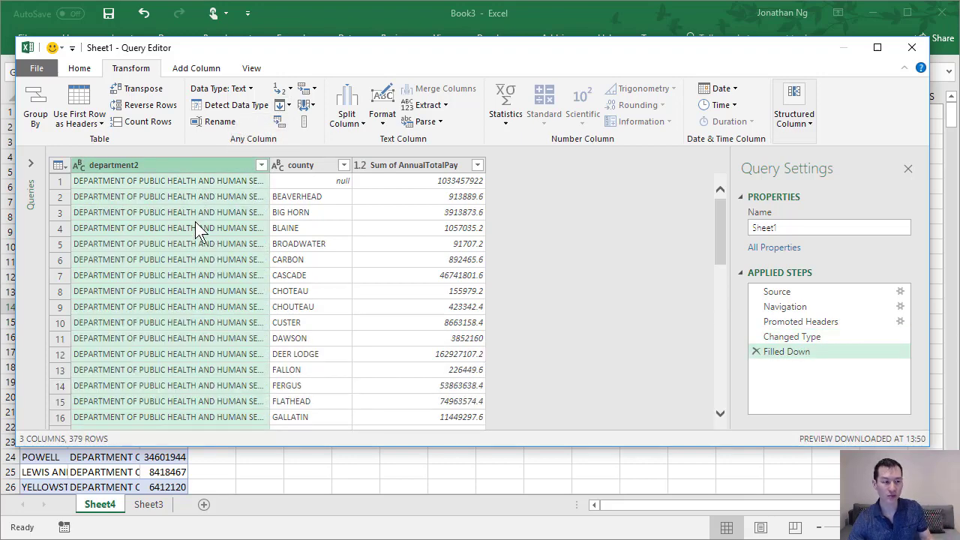
scroll(138, 243, down, 11)
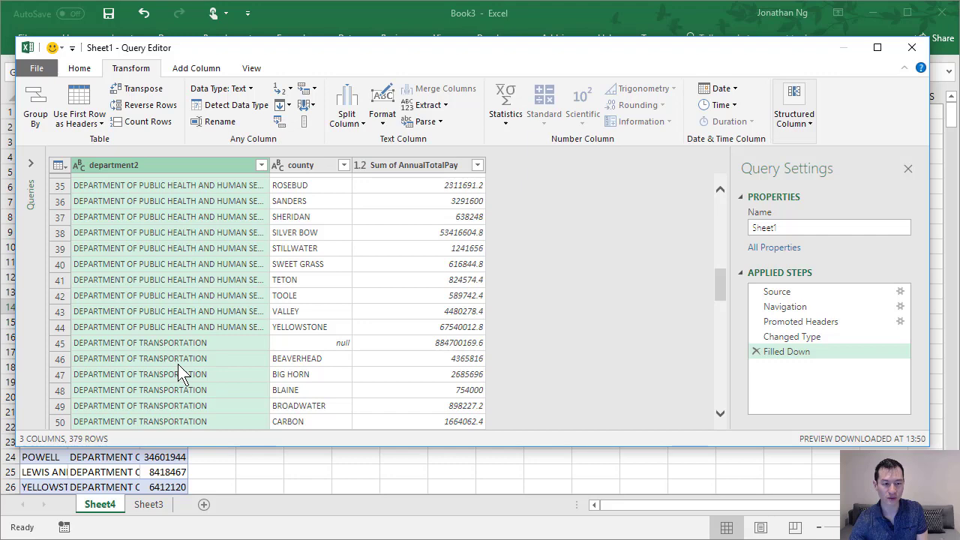
scroll(180, 364, up, 11)
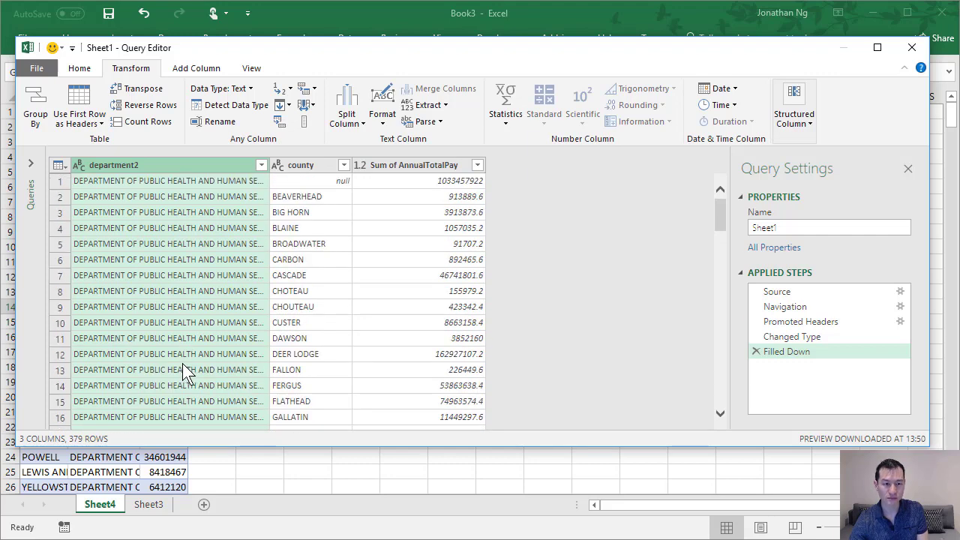
Step: Filter null values out of the county column and review the filter's condition in its step settings
click(300, 166)
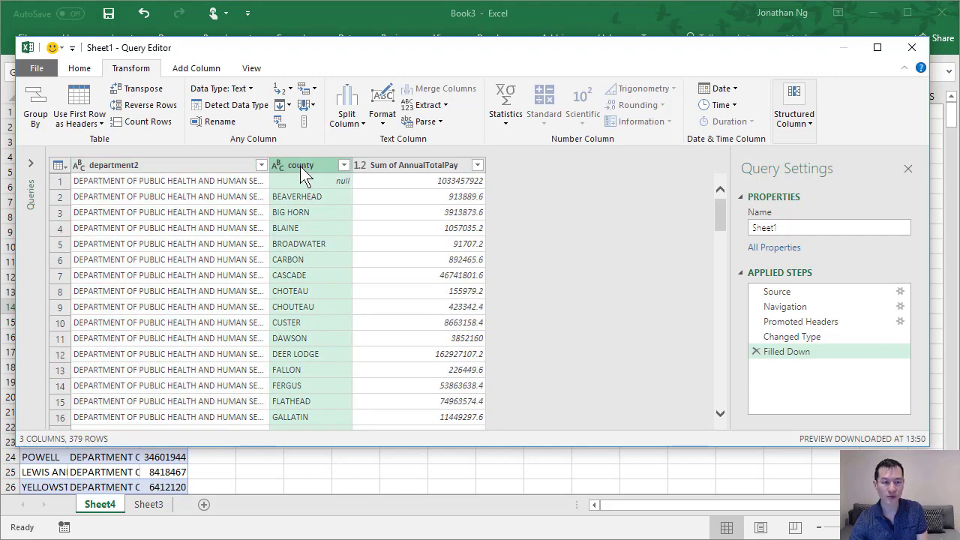
click(344, 166)
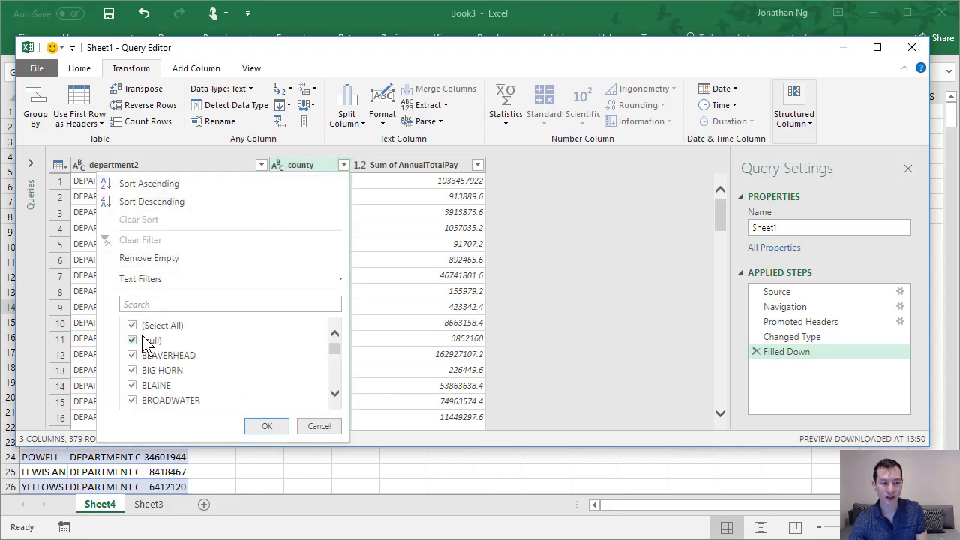
click(132, 340)
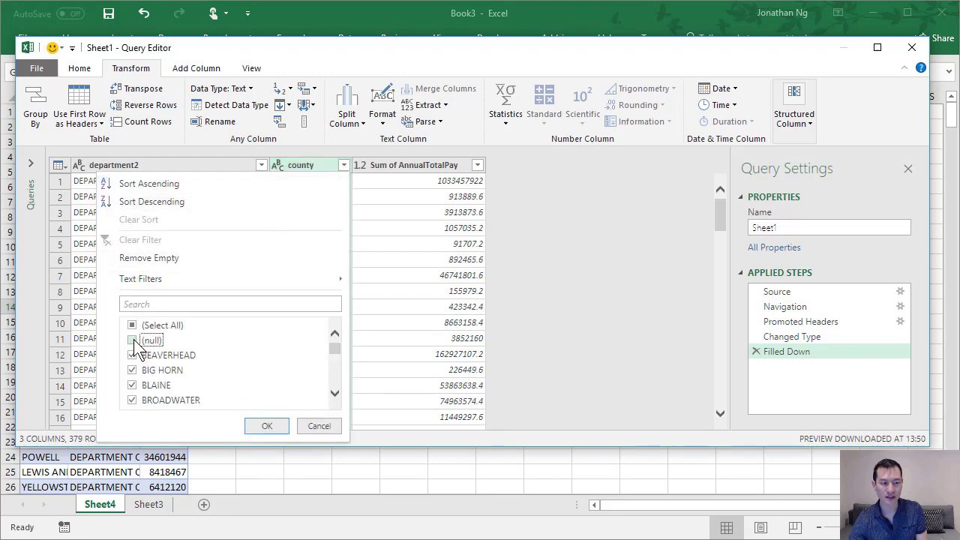
click(269, 426)
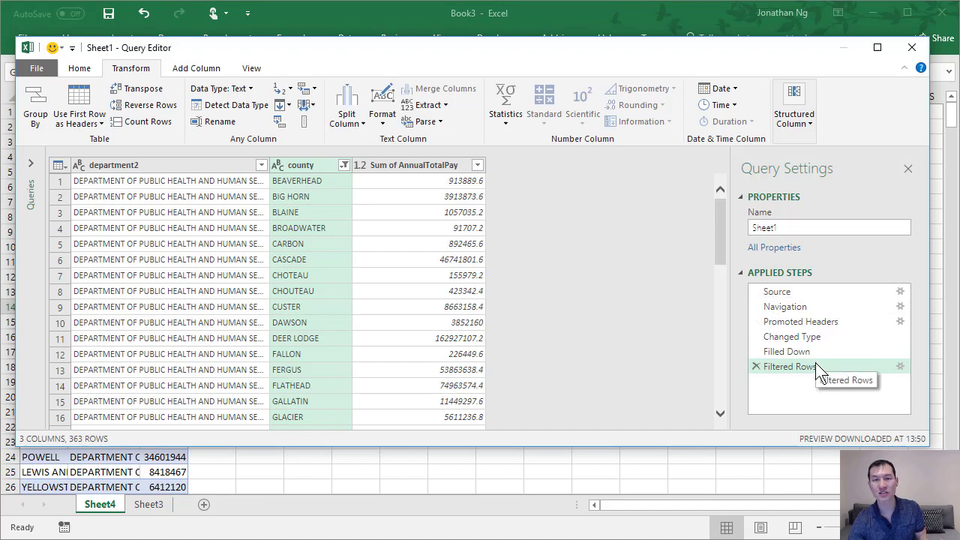
click(901, 367)
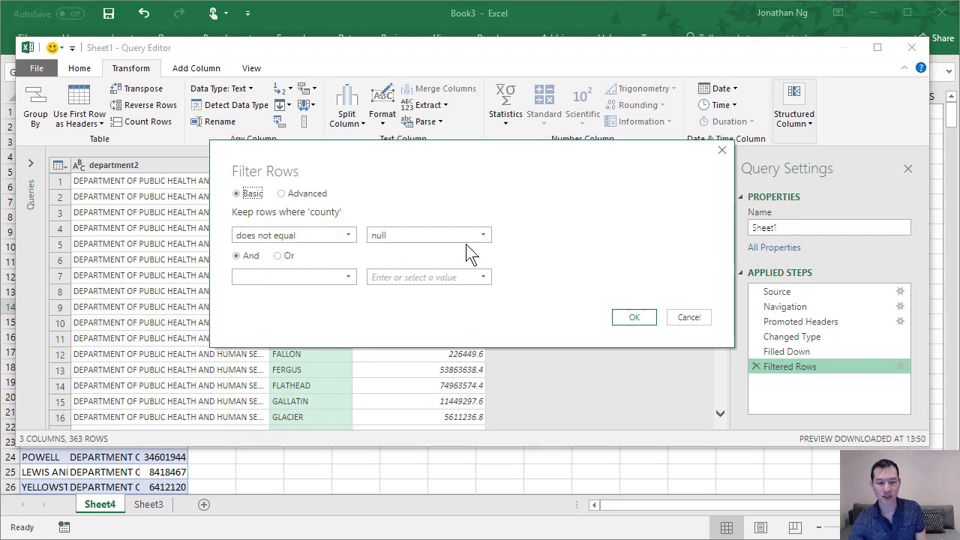
click(633, 317)
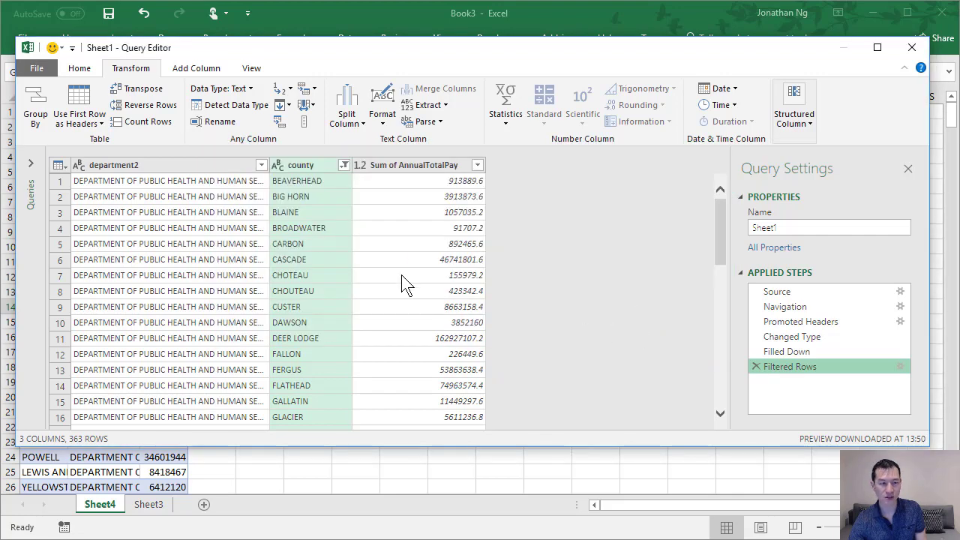
Step: Close the Query Editor and load the cleaned Sheet1 query into a new worksheet table
click(79, 67)
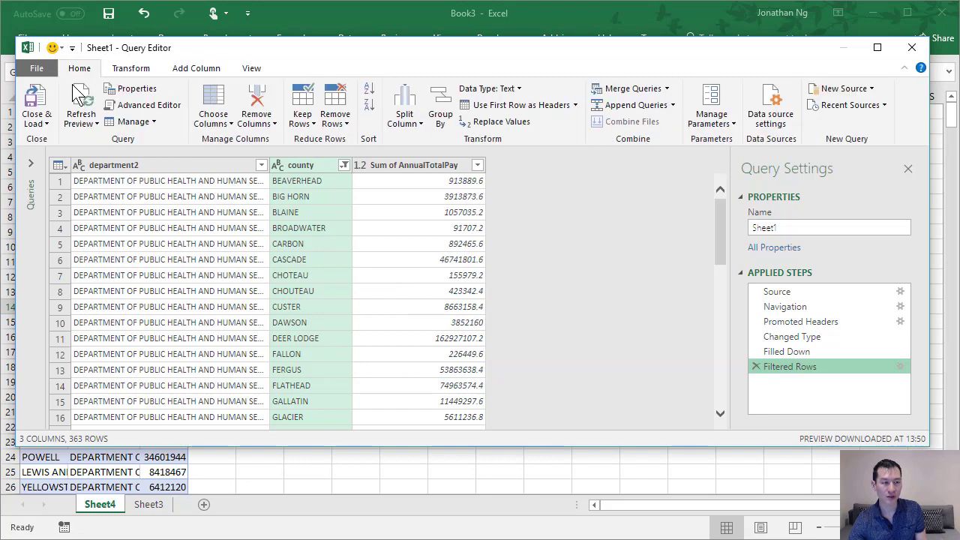
click(37, 104)
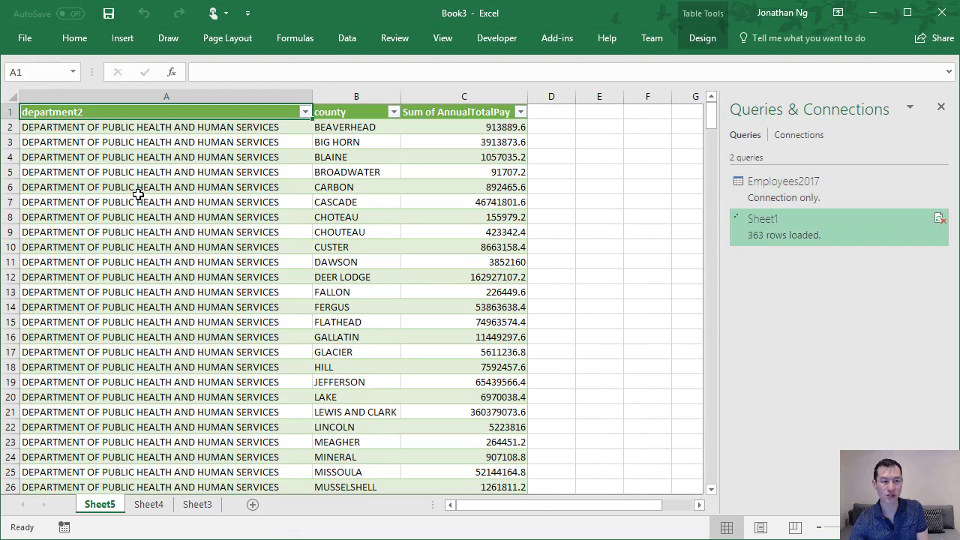
click(145, 198)
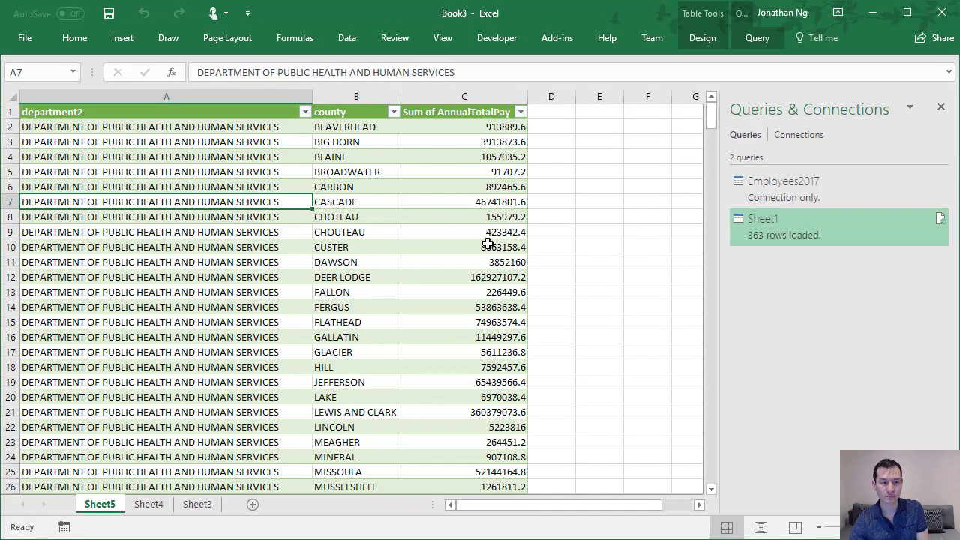
Step: Connect to the workbook PowerQueryUnpivot.xlsx as another external data source
click(351, 43)
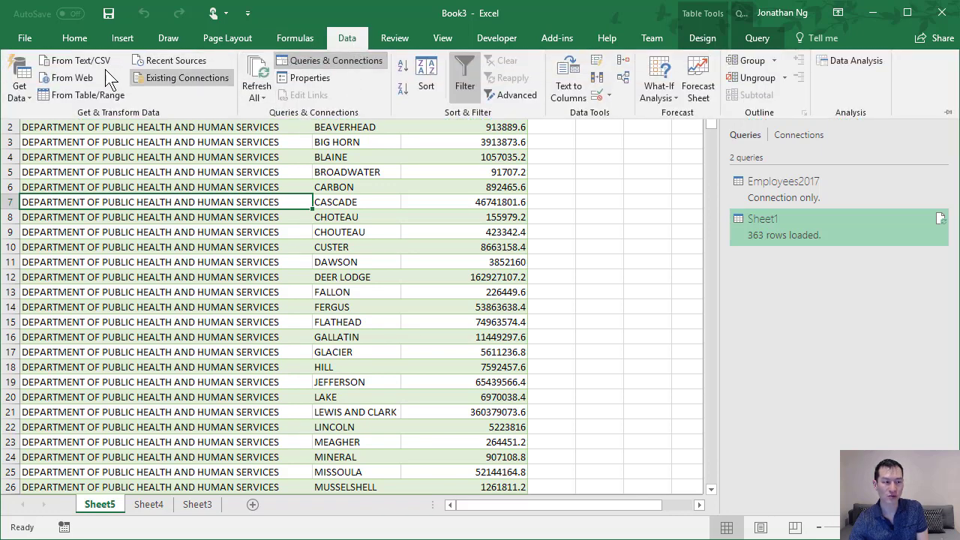
click(22, 88)
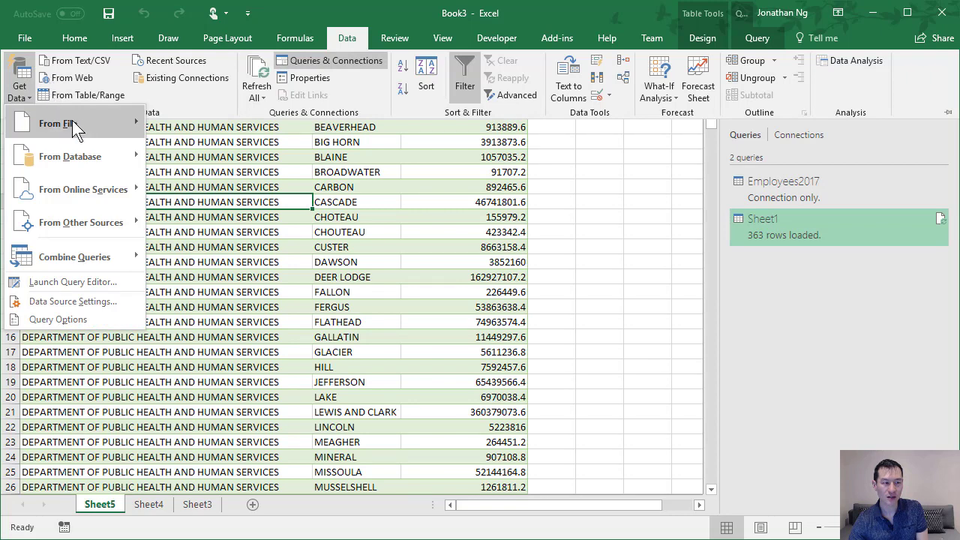
mouse_move(143, 129)
click(208, 124)
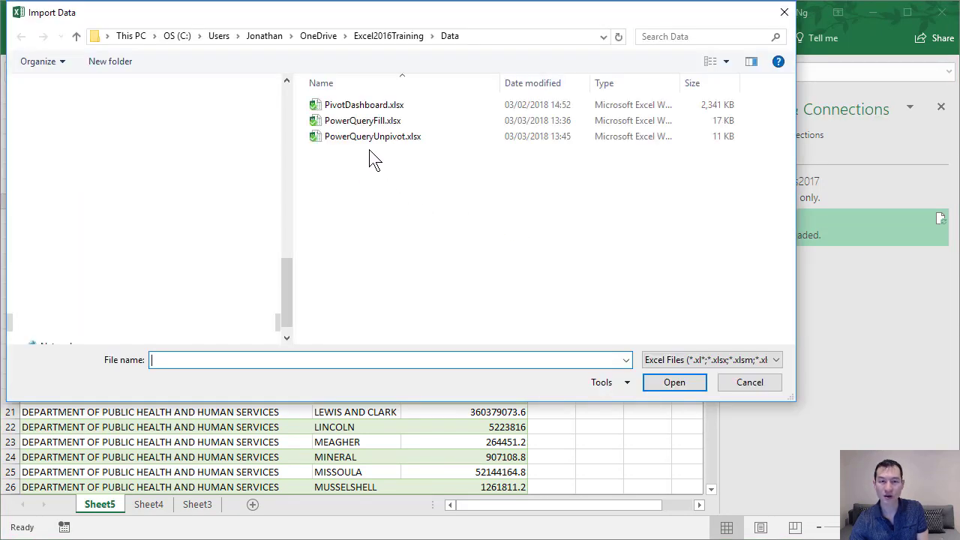
click(372, 138)
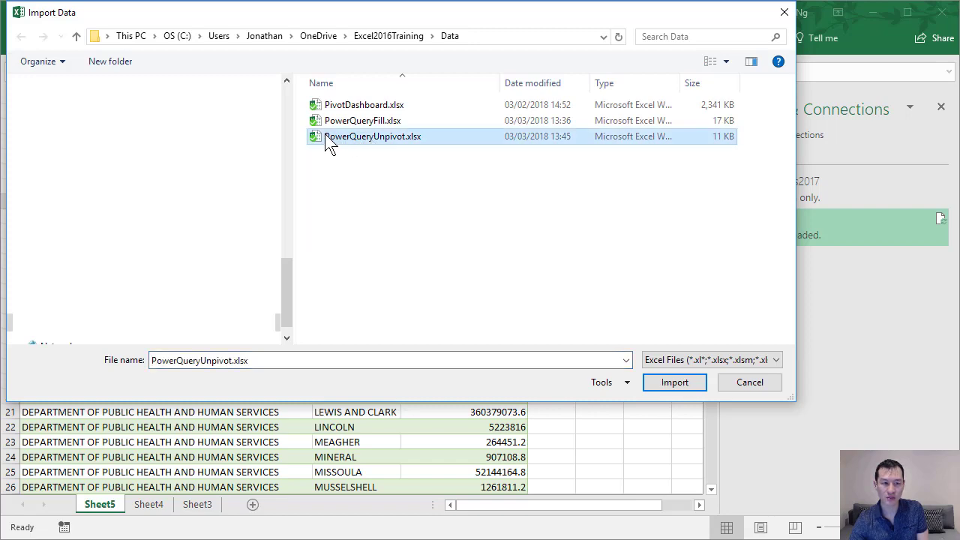
double_click(396, 137)
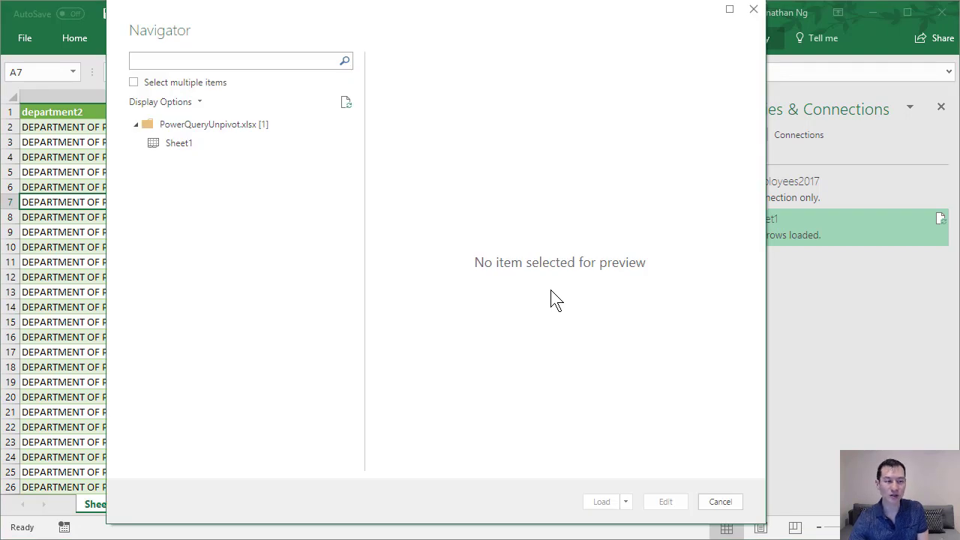
Step: Preview all columns of Sheet1 from PowerQueryUnpivot.xlsx and open the sheet for editing in the Query Editor
click(255, 144)
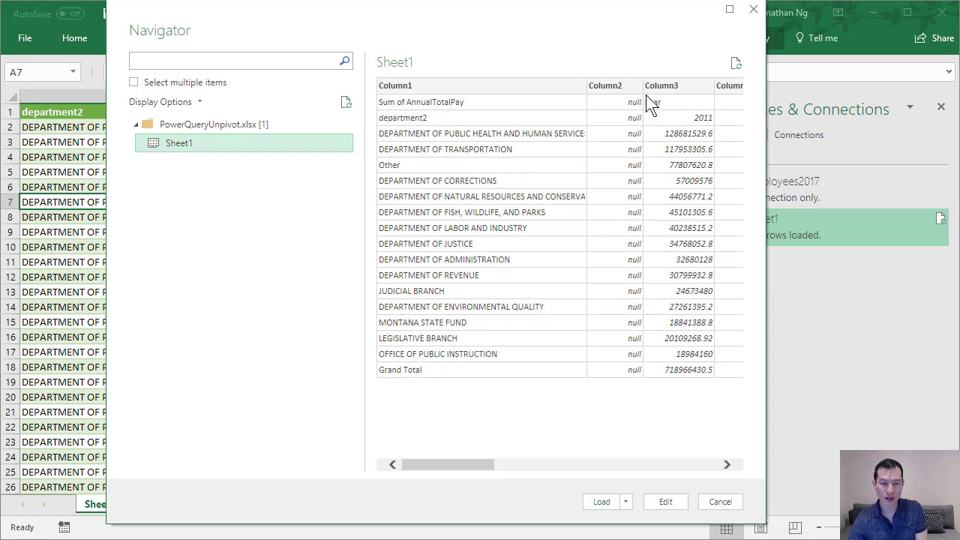
drag(458, 465, 703, 471)
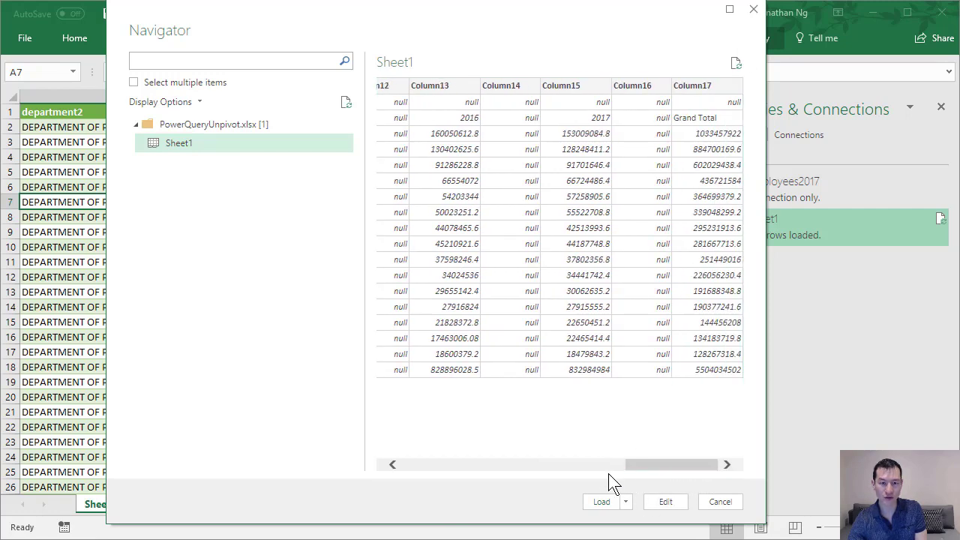
drag(675, 464, 443, 463)
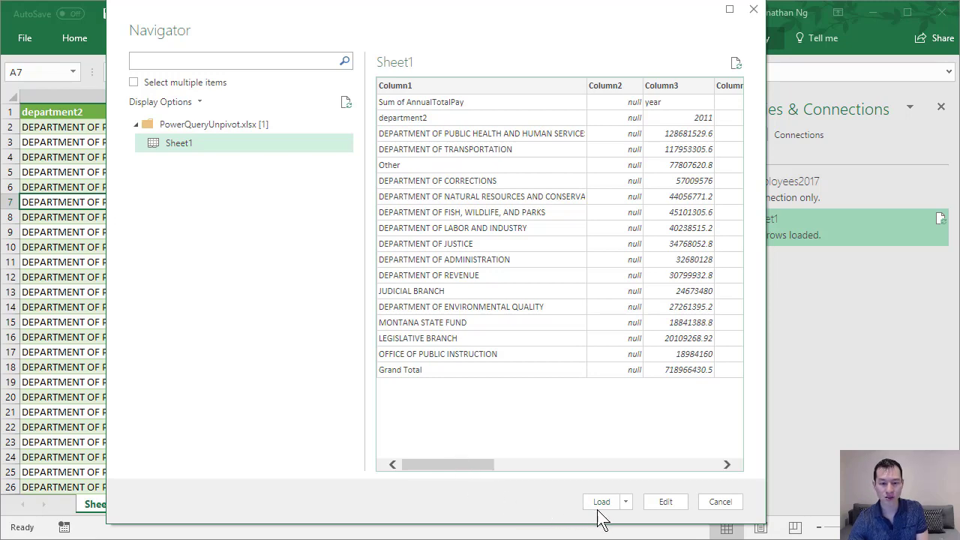
click(678, 503)
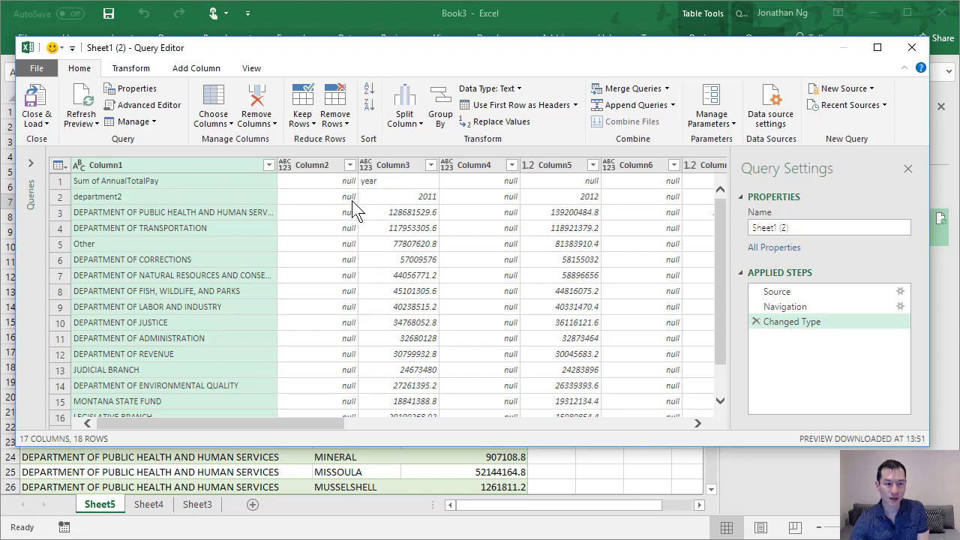
Step: Try promoting the first row to column headers, and delete the steps this adds to the query
click(132, 68)
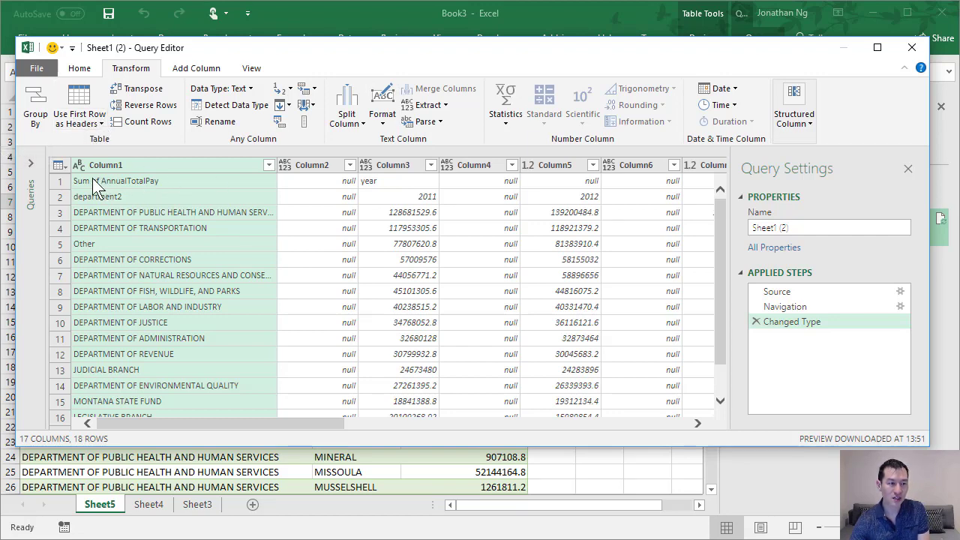
click(59, 181)
click(79, 108)
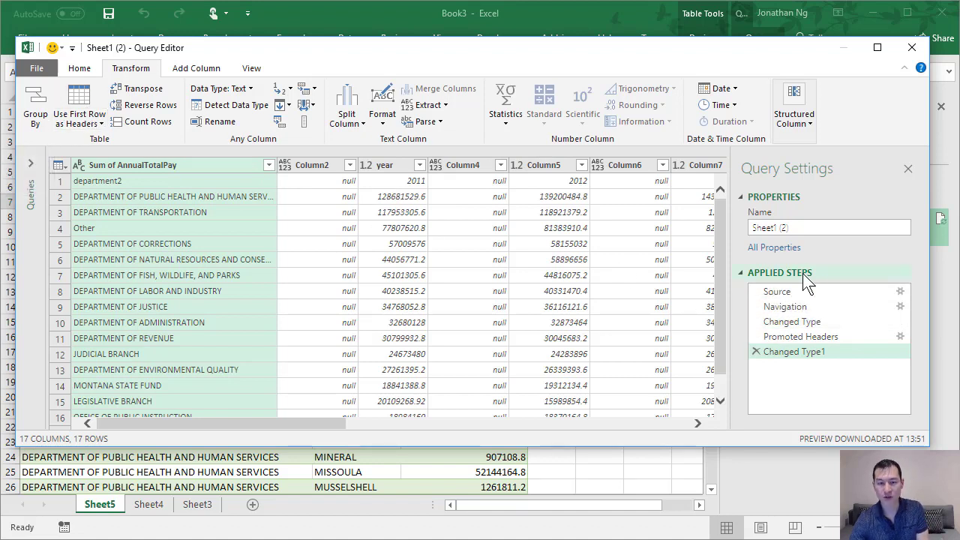
click(756, 353)
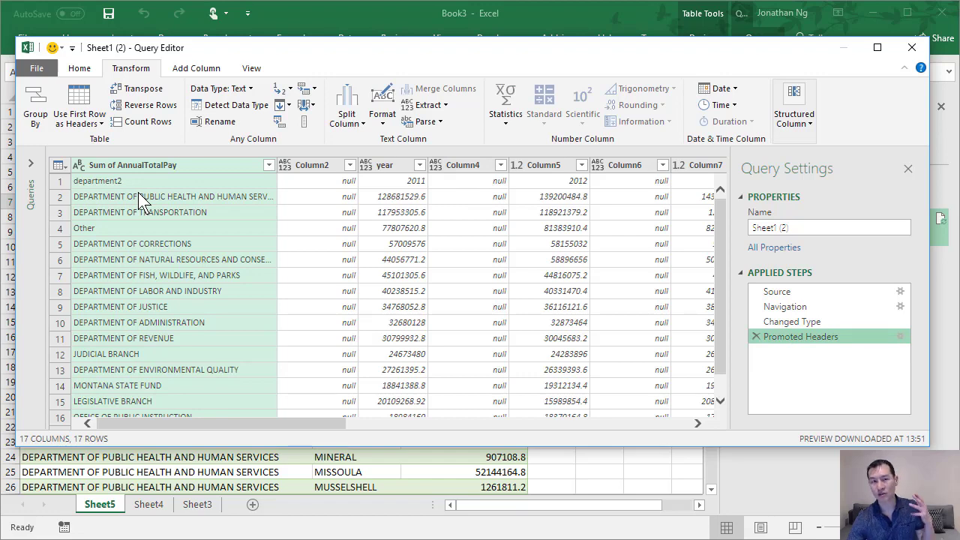
click(63, 180)
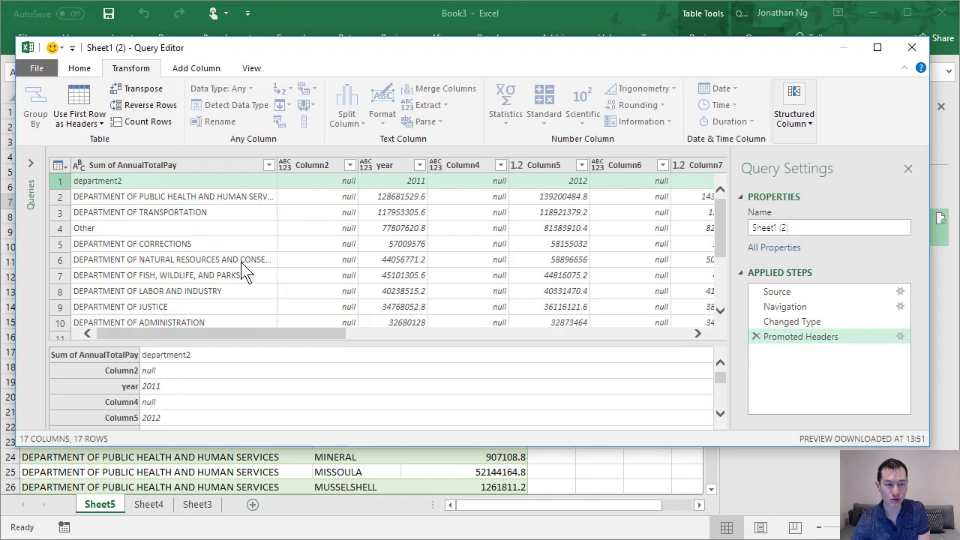
click(755, 336)
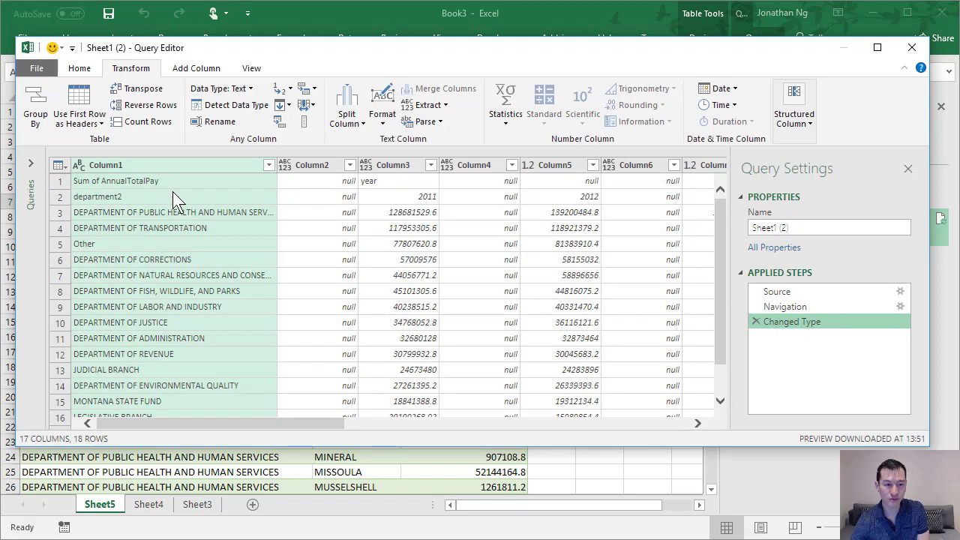
Step: Remove the top 1 row and promote the department2 and years row to column headers
click(59, 181)
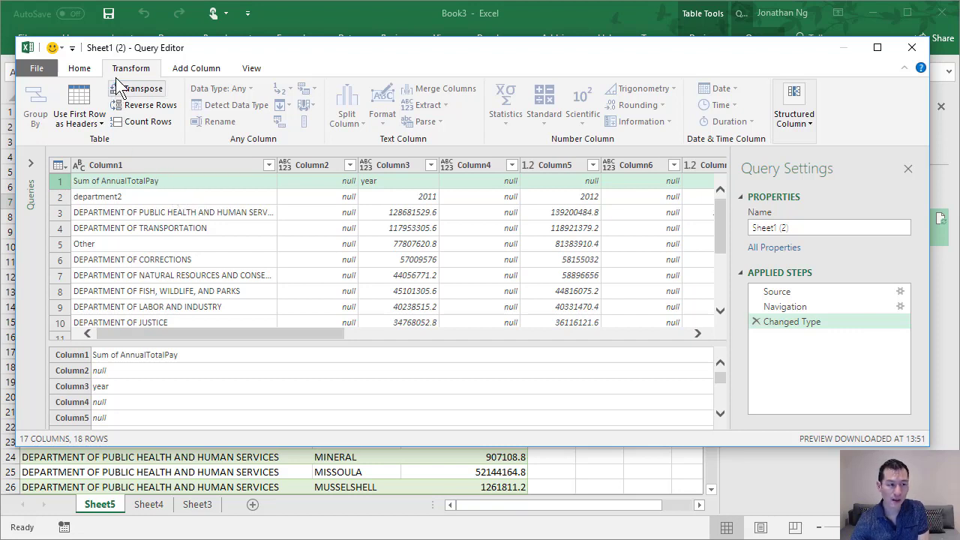
click(80, 69)
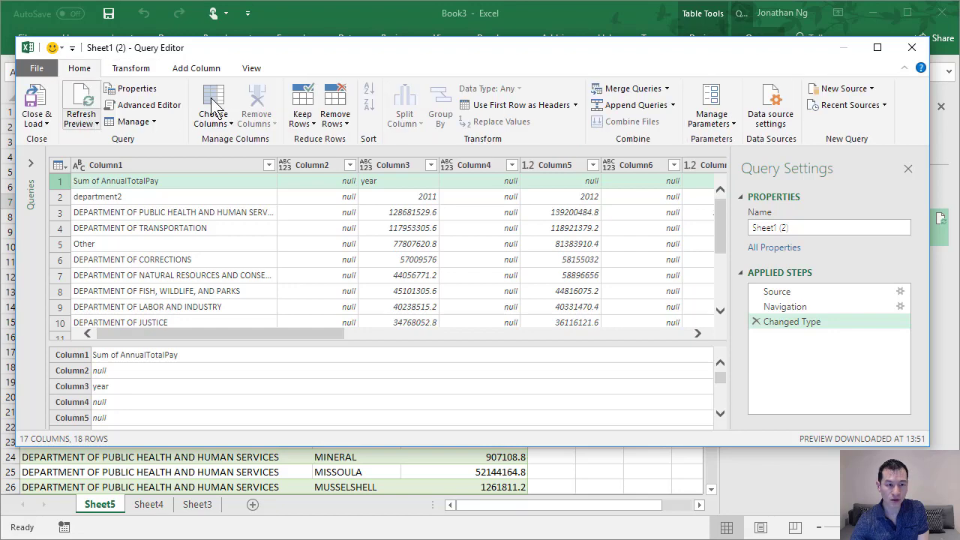
click(332, 123)
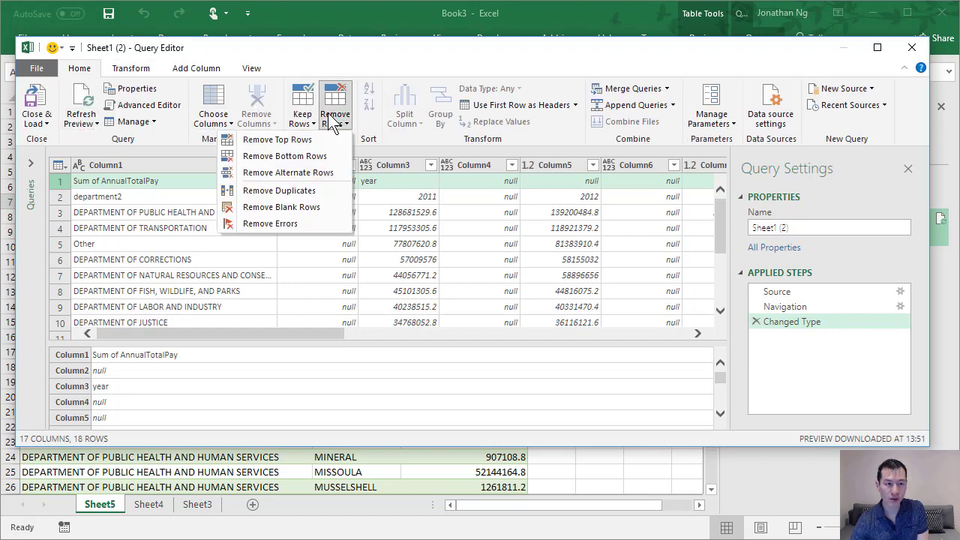
click(258, 141)
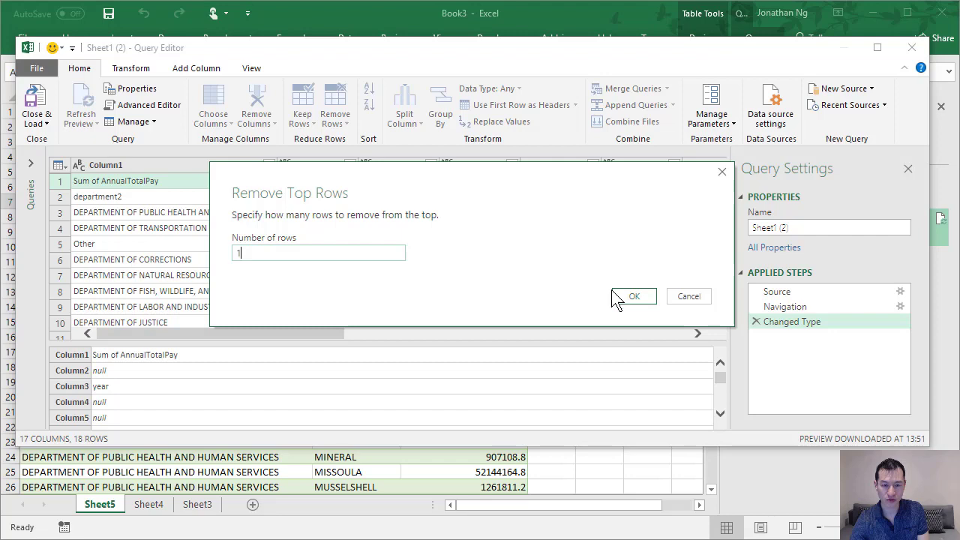
click(635, 298)
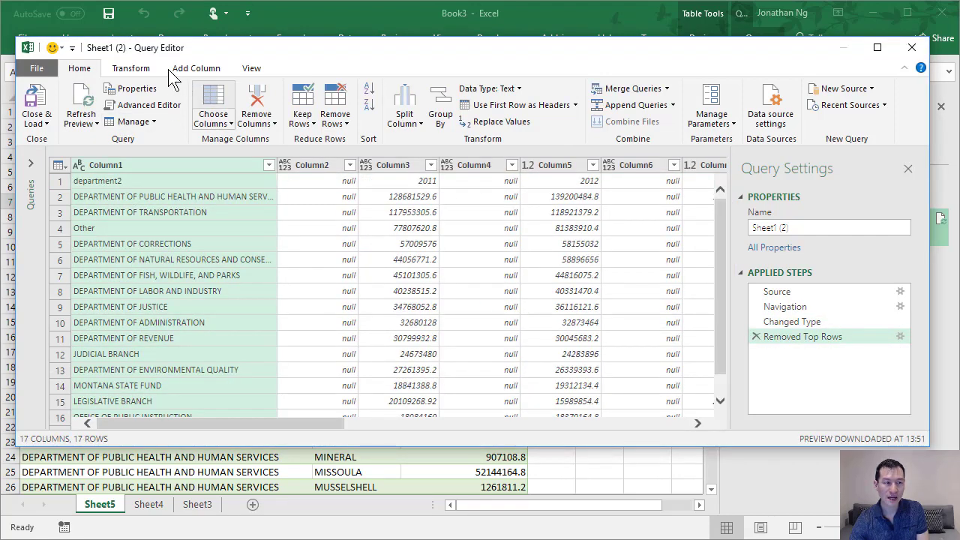
click(133, 69)
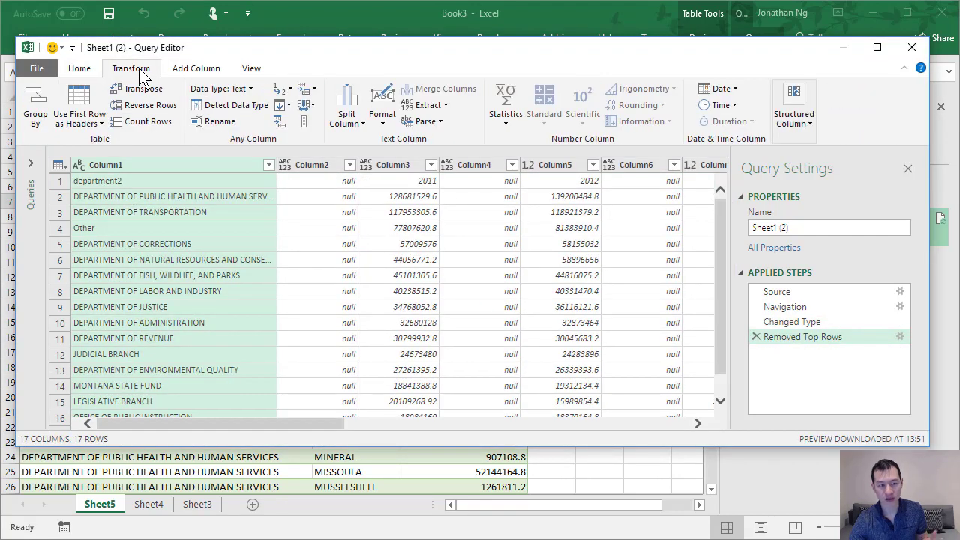
click(81, 96)
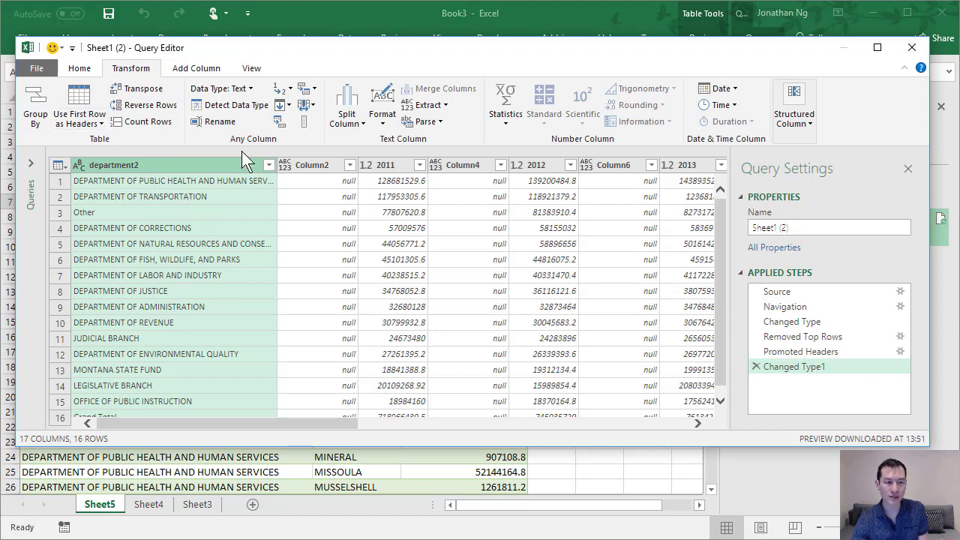
Step: Unpivot all columns other than department2 into attribute and value pairs
click(315, 89)
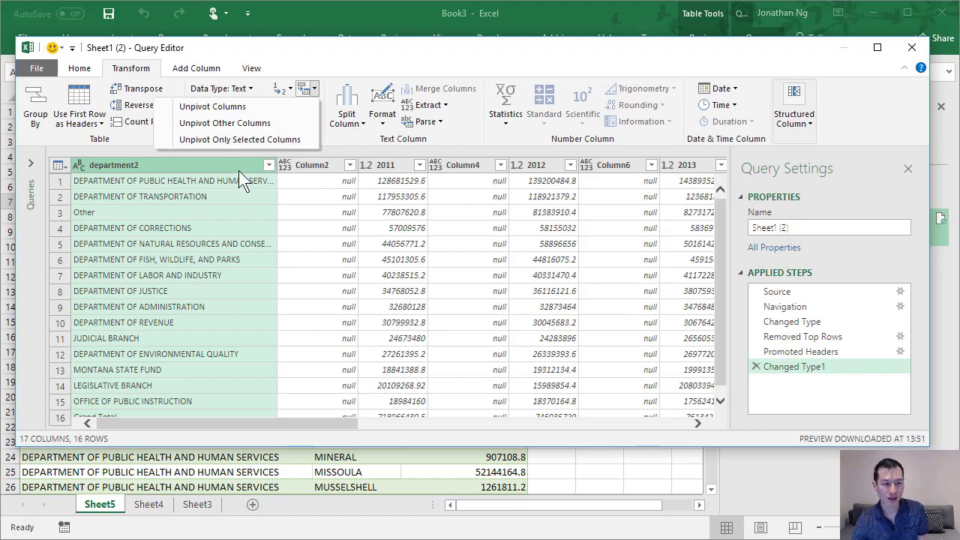
click(155, 167)
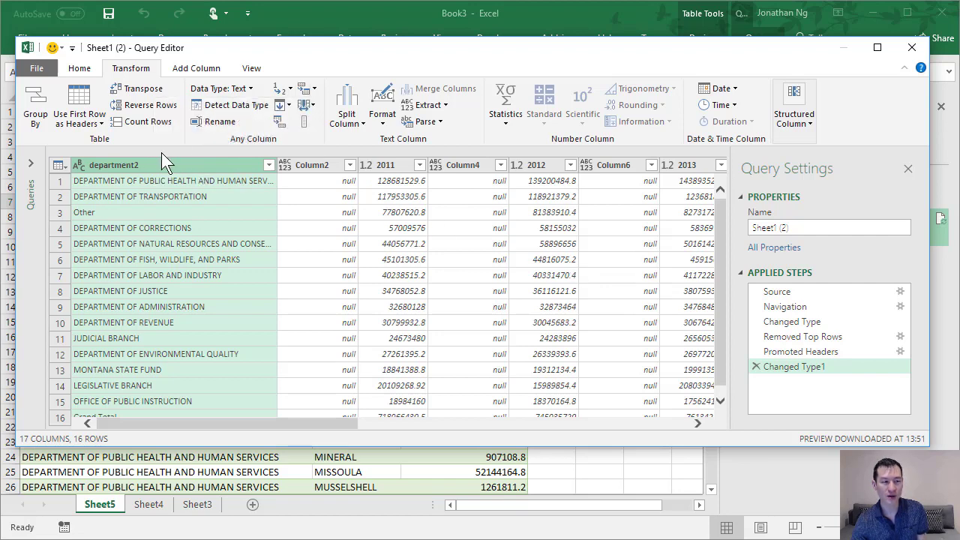
click(315, 88)
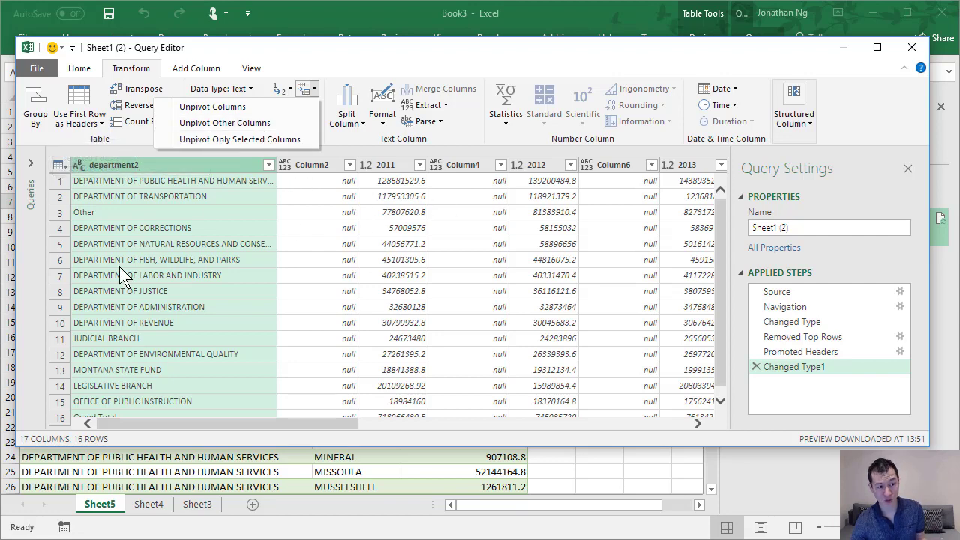
click(256, 126)
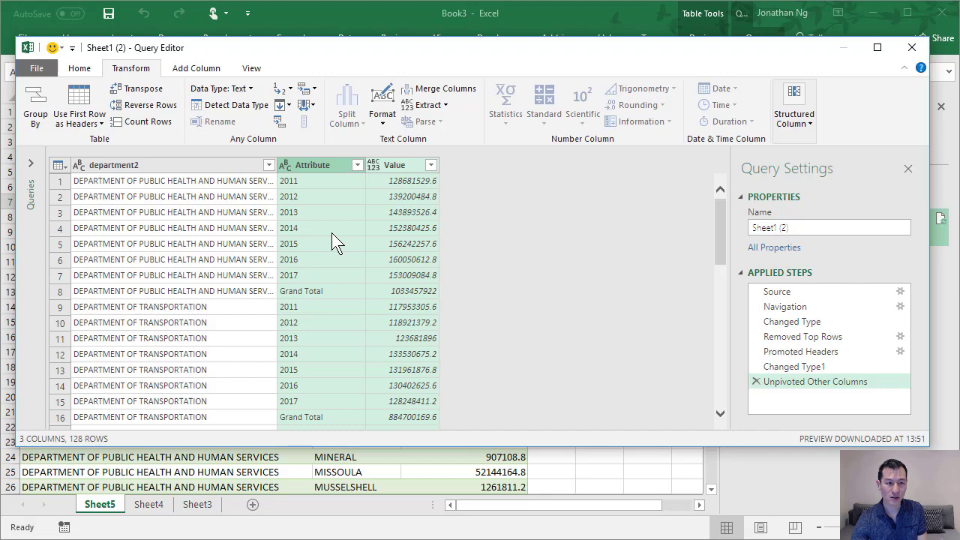
Step: Filter the Grand Total rows out of the Attribute column
click(319, 291)
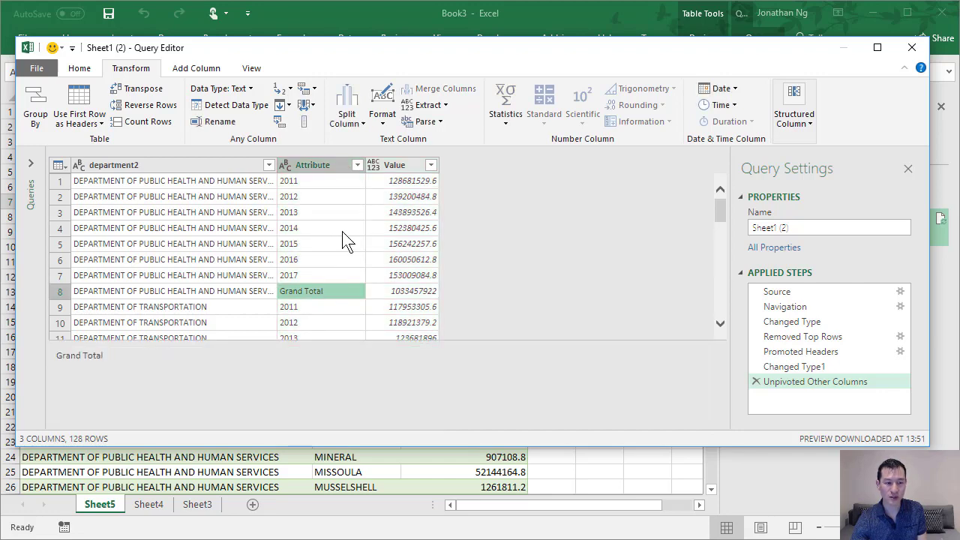
click(358, 165)
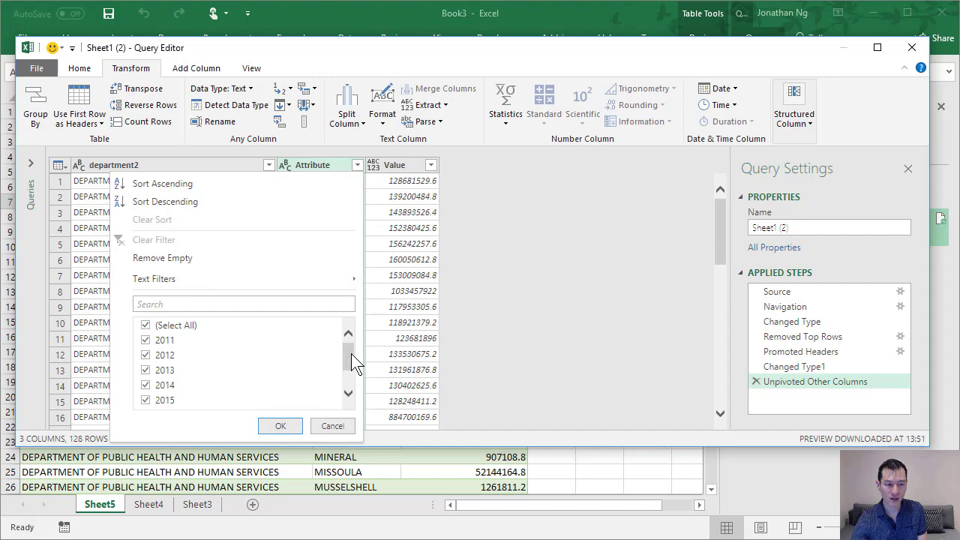
scroll(351, 362, down, 2)
click(180, 404)
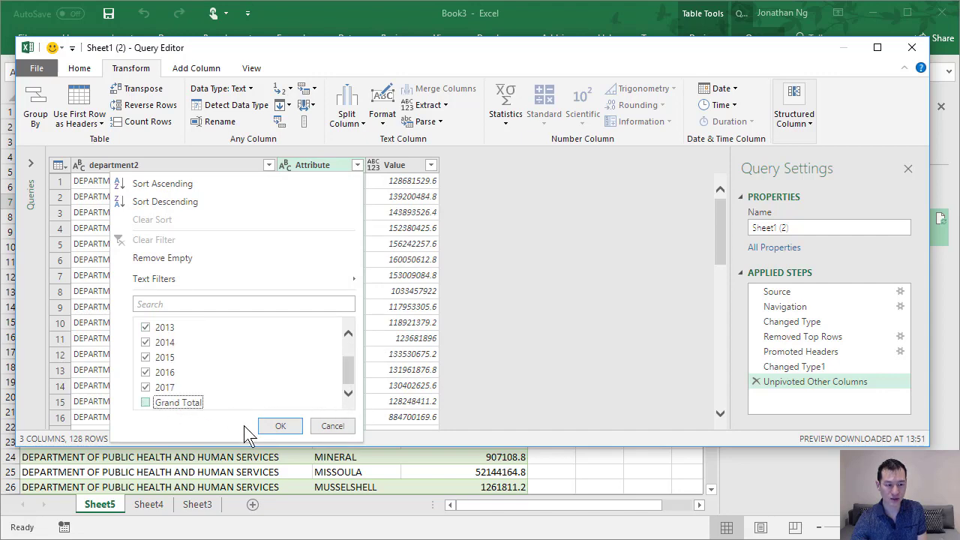
click(280, 426)
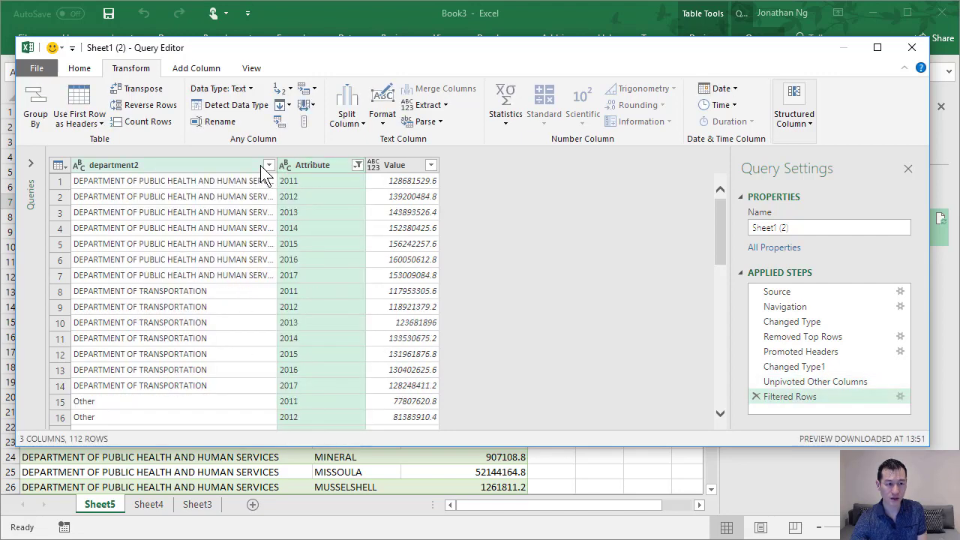
Step: Filter Grand Total out of the department2 column and review both filter conditions in the Filtered Rows step settings
click(267, 165)
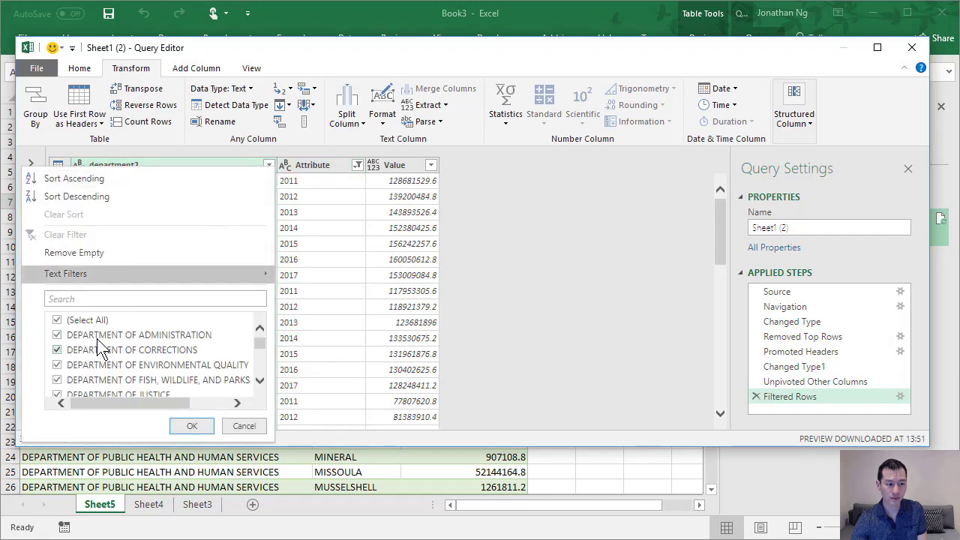
scroll(101, 349, down, 5)
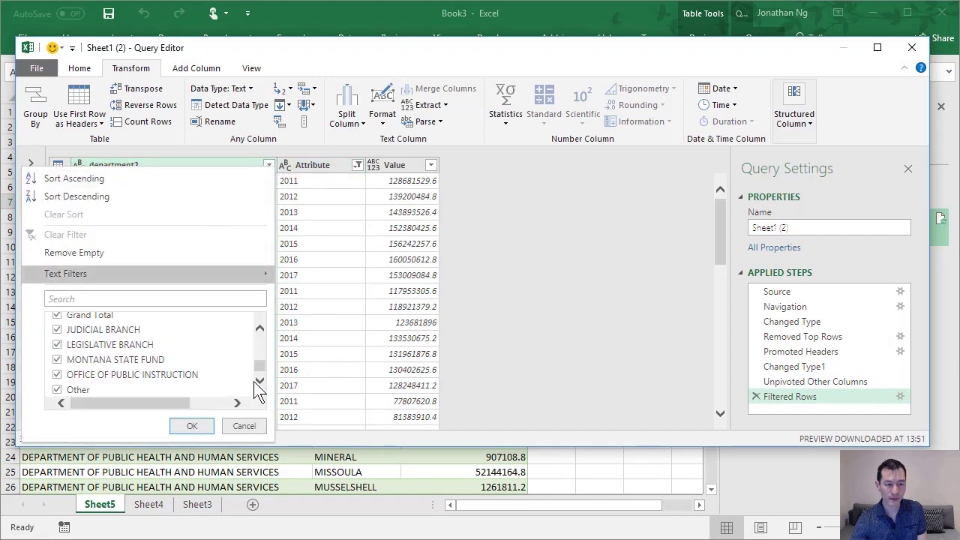
click(58, 317)
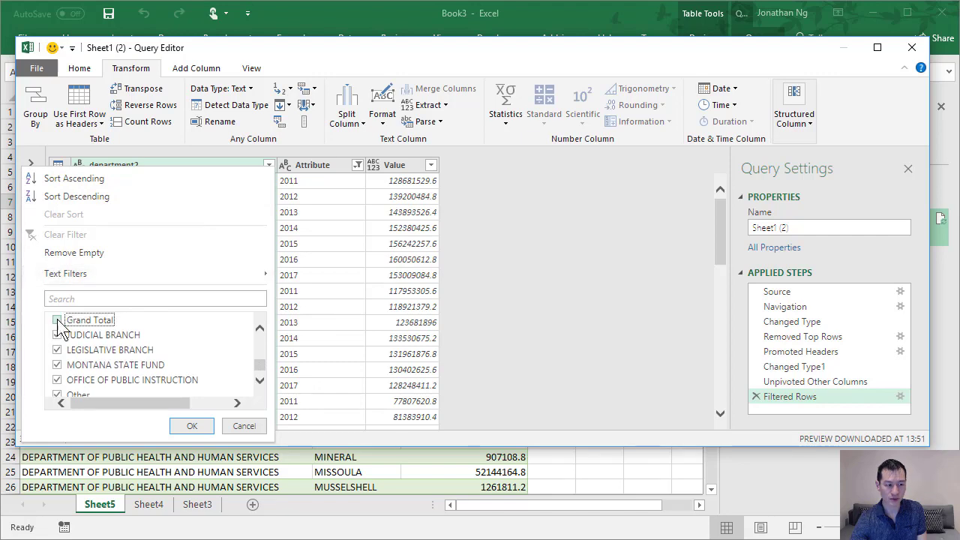
click(192, 426)
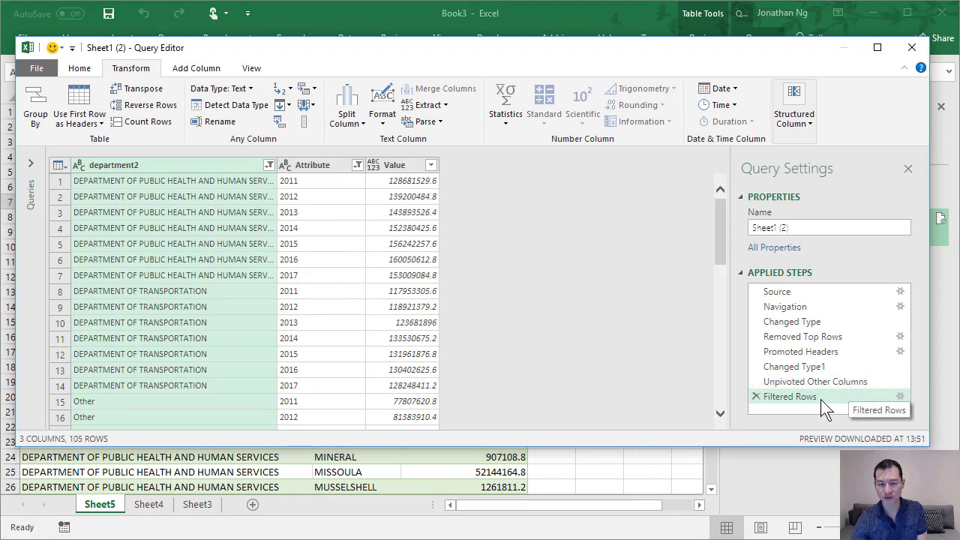
click(901, 396)
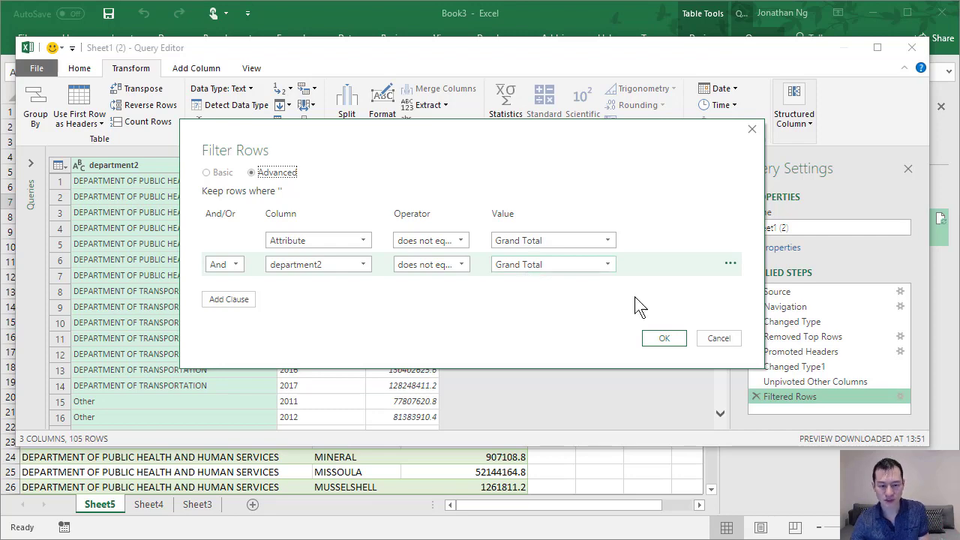
click(651, 337)
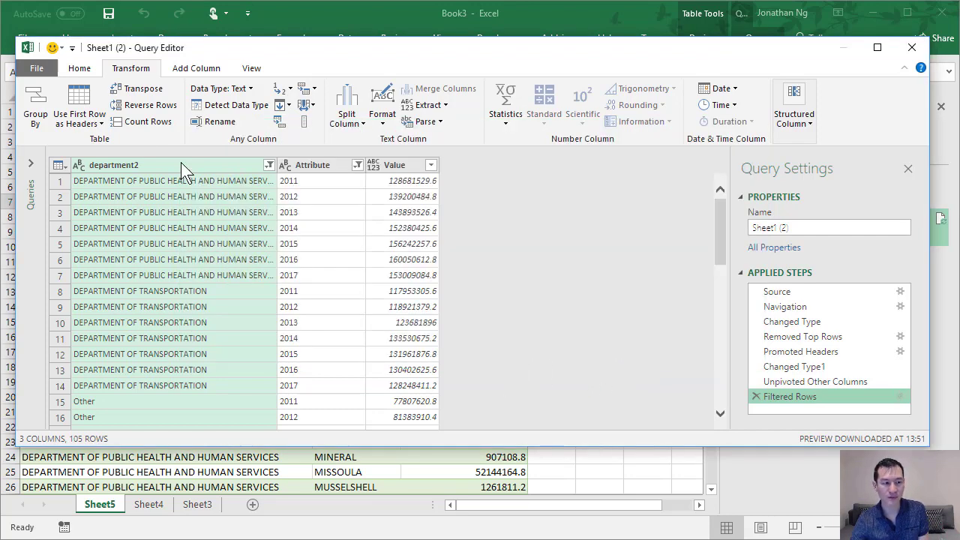
Step: Close the Query Editor and load the unpivoted Sheet1 (2) query into the workbook
click(79, 68)
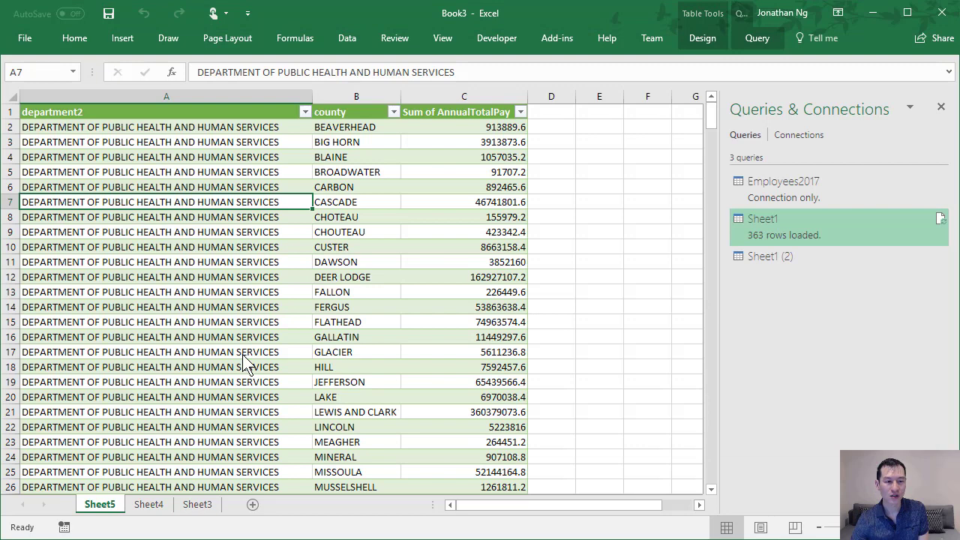